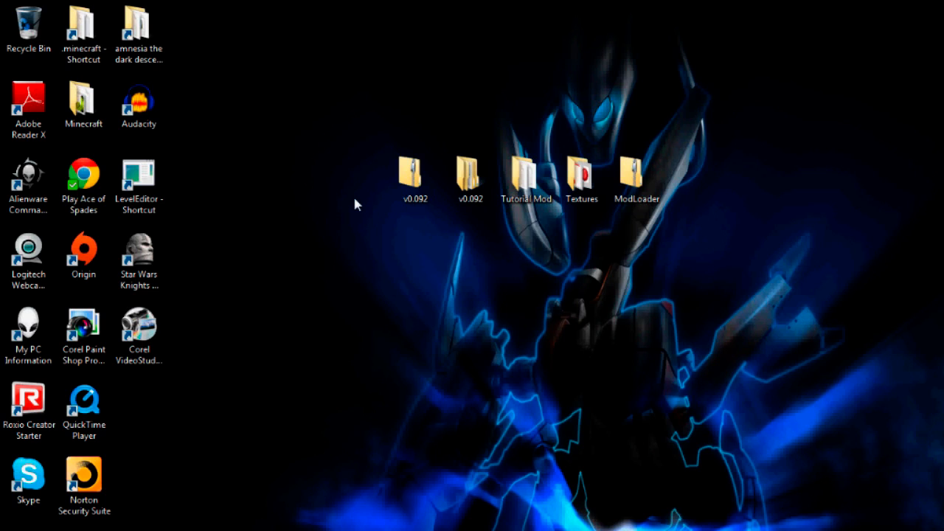
Step: Move the duplicate v0.092 folder into the left icon column below Corel VideoStudio
drag(417, 190, 391, 260)
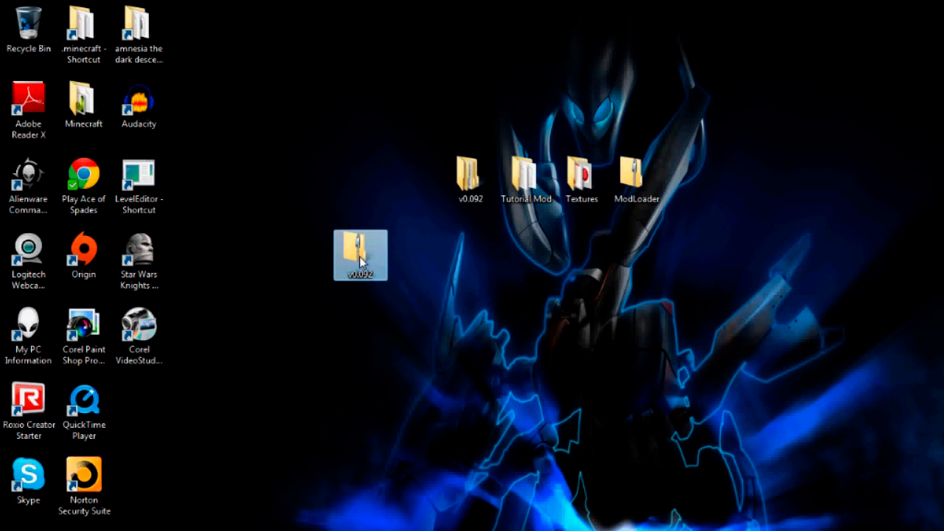
click(315, 253)
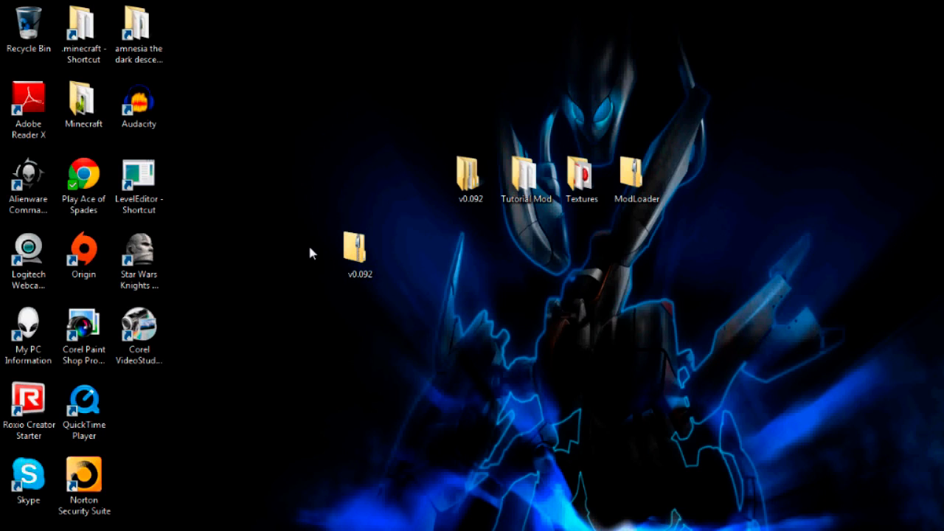
drag(339, 254, 147, 403)
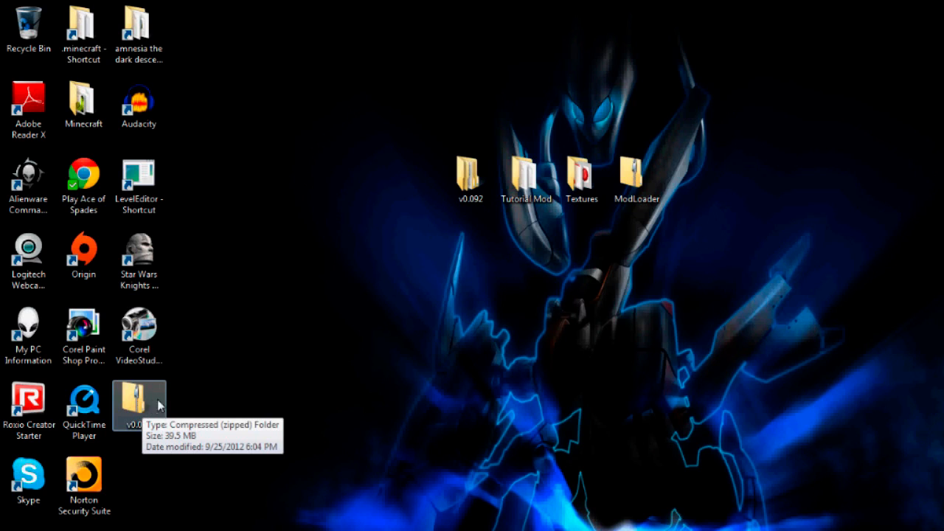
Step: Run Linkseyi's ModMaker Beta from v0.092 > v0.092 and close the Explorer window
double_click(471, 193)
drag(375, 120, 387, 76)
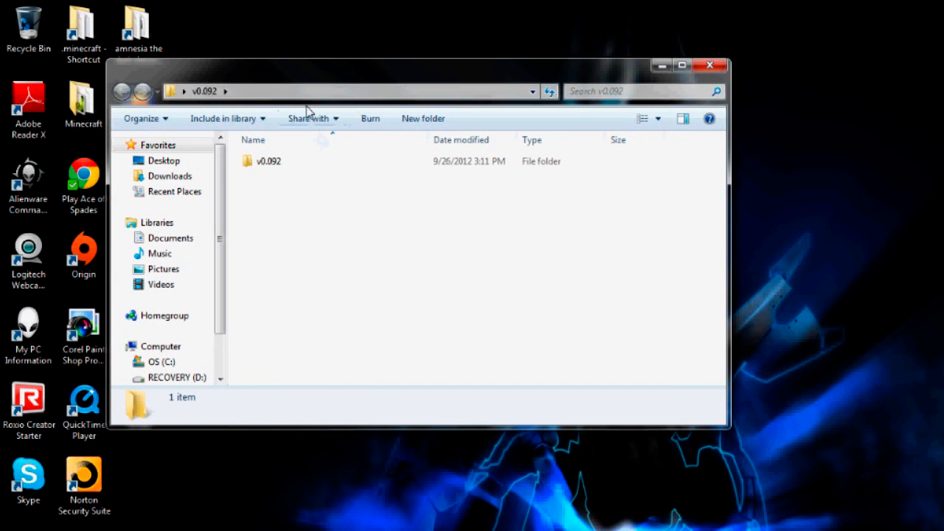
double_click(280, 169)
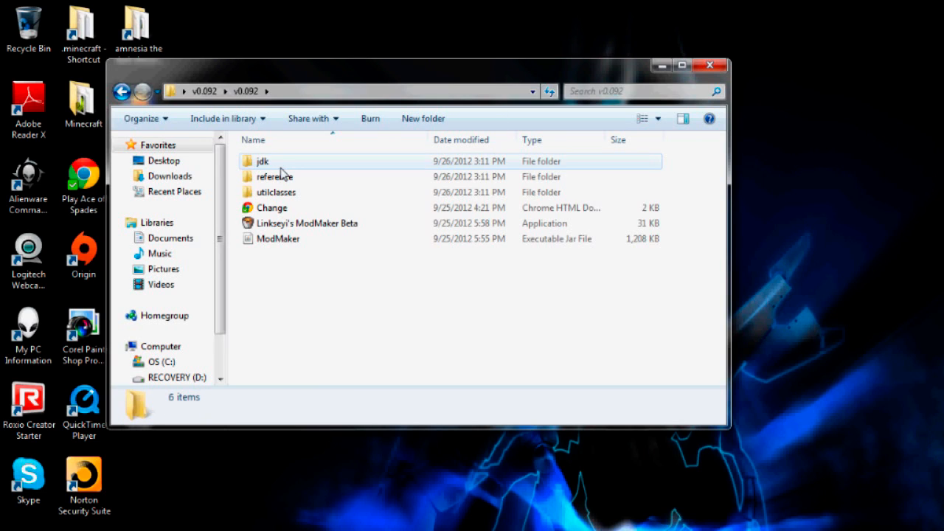
click(279, 228)
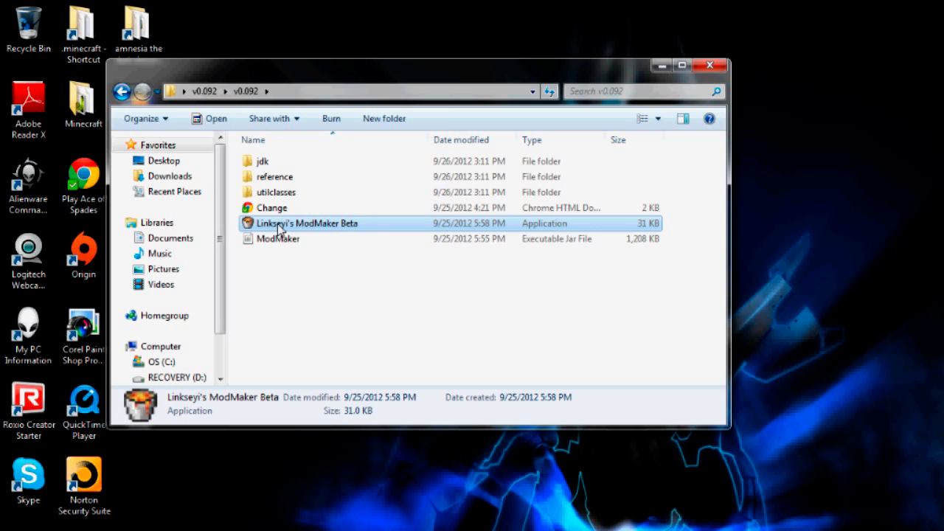
drag(361, 74, 344, 75)
click(690, 67)
drag(542, 170, 466, 145)
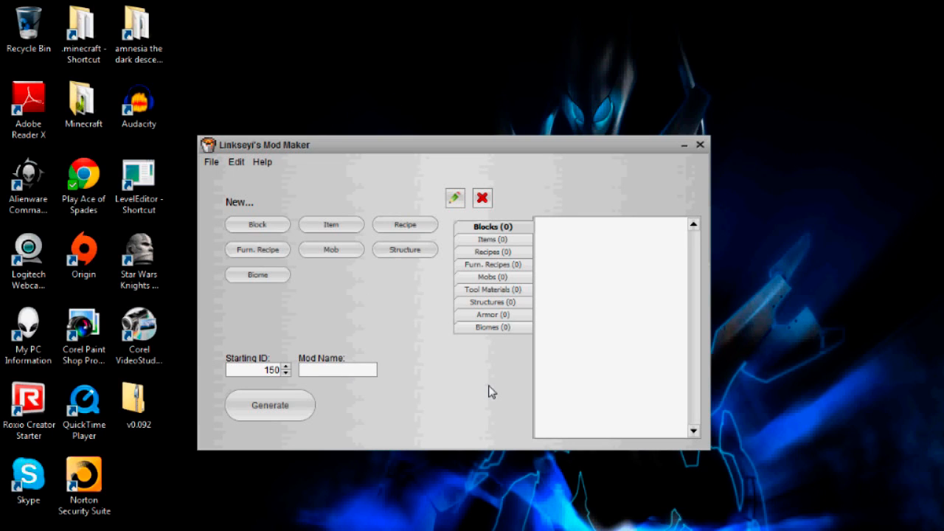
Step: Enter 'redstonemod' in the Mod Name field
text(redstonemod)
Step: Start a new block with Block Name redstoneblock and Display Name 'Block of Redstone'
click(263, 230)
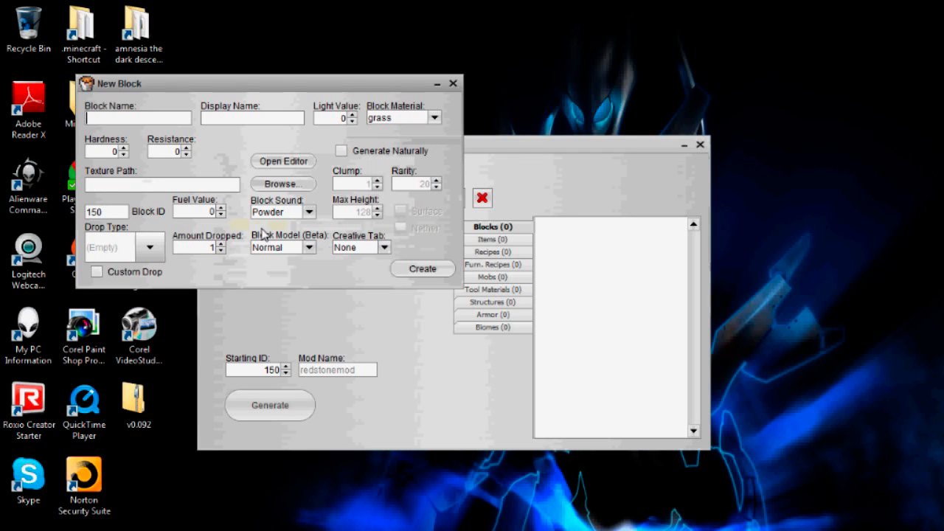
drag(324, 80, 284, 77)
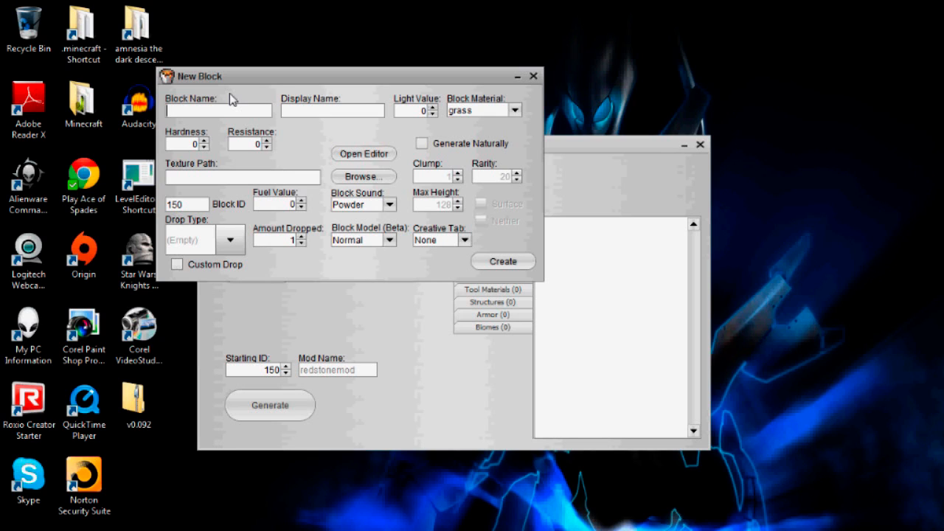
text(redstonem)
key(Tab)
text(Block of Redstone)
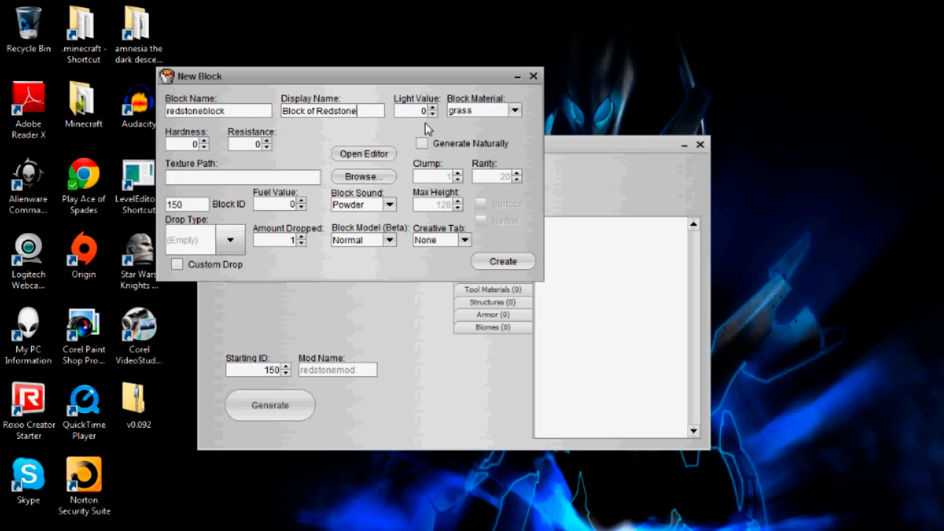
drag(373, 75, 375, 73)
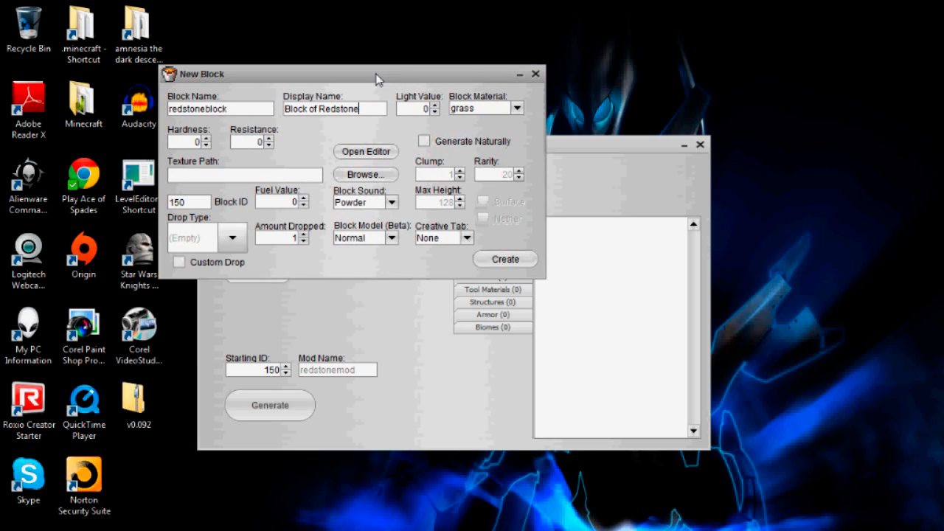
Step: Keep grass as the block material
click(492, 109)
scroll(499, 153, down, 5)
scroll(499, 154, up, 5)
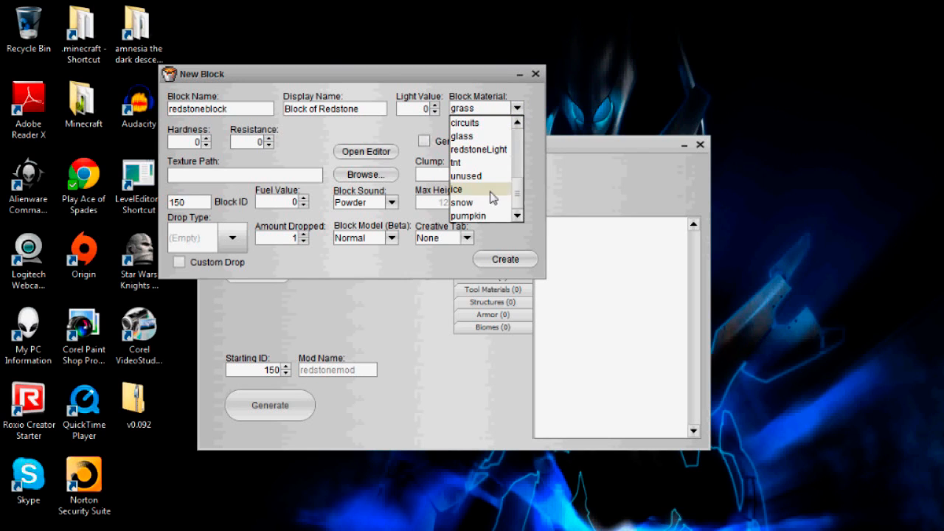
click(477, 127)
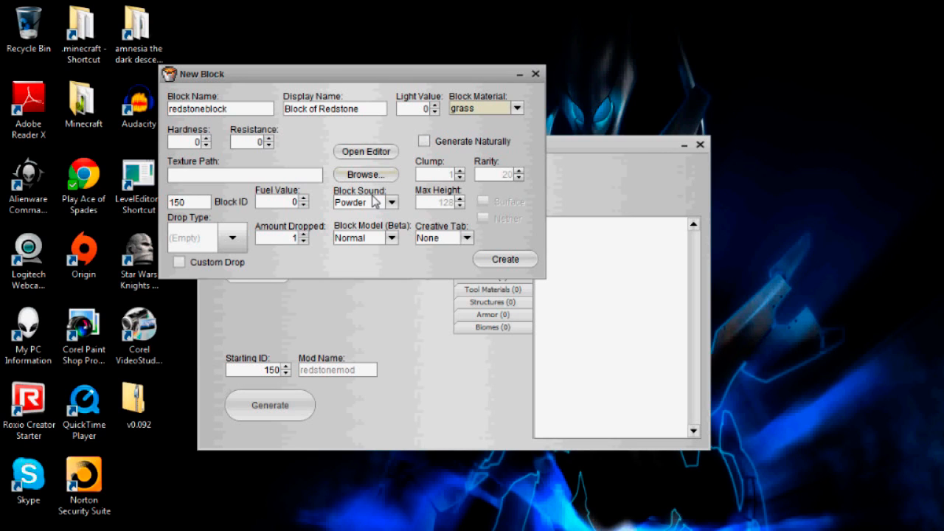
Step: Set the block's Hardness to 2 and Resistance to 4
click(198, 141)
key(BackSpace)
text(2)
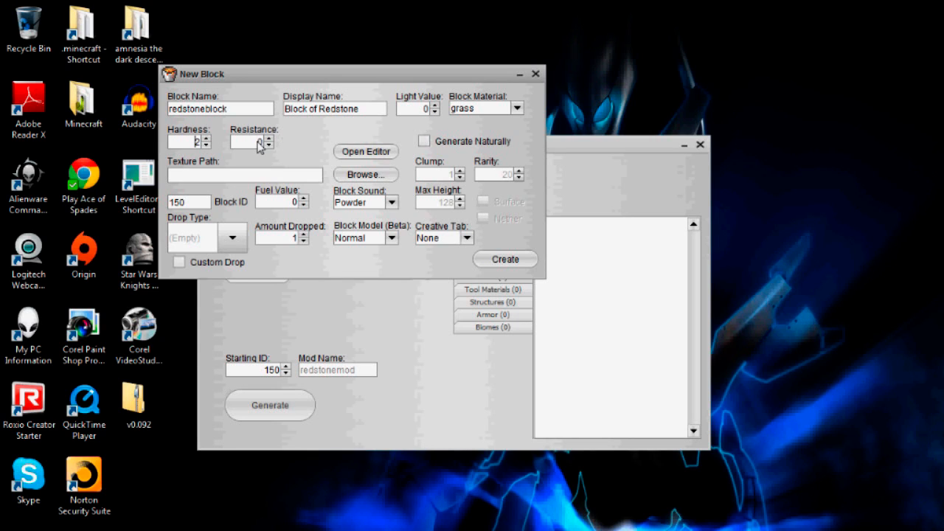
click(262, 142)
key(BackSpace)
text(4)
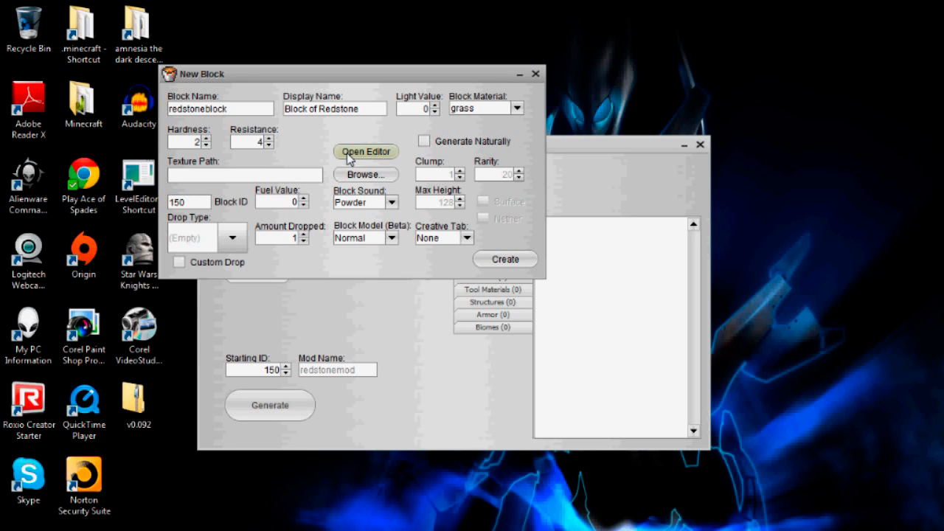
click(349, 154)
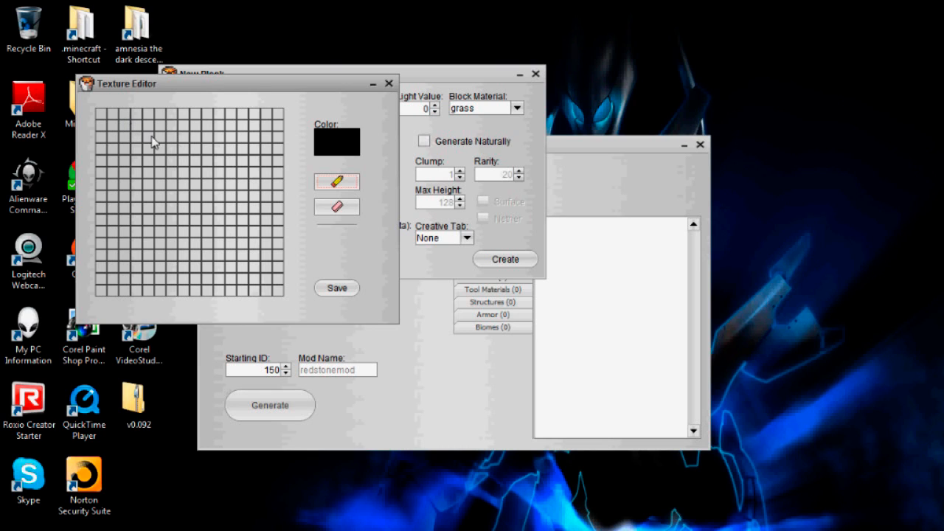
drag(206, 140, 196, 149)
click(388, 84)
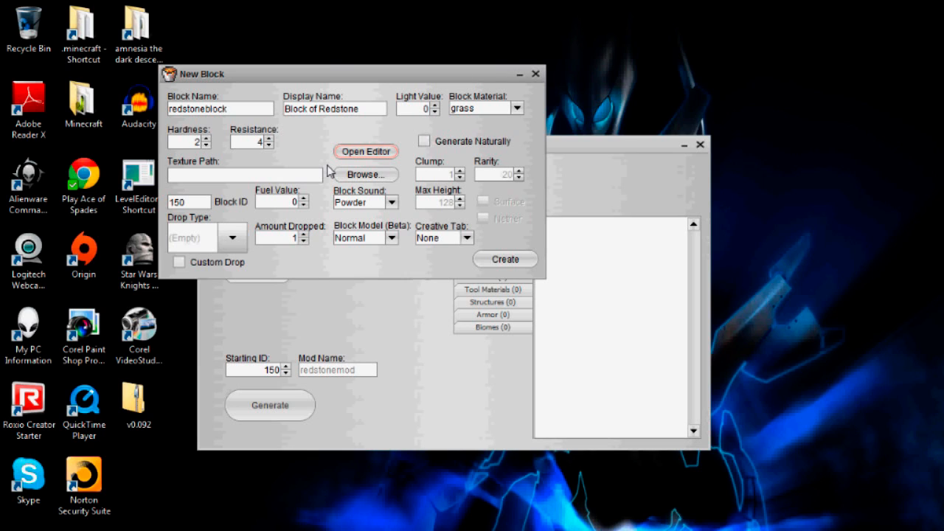
Step: Choose redstoneblock.png from the Desktop Textures folder as the block texture
click(373, 175)
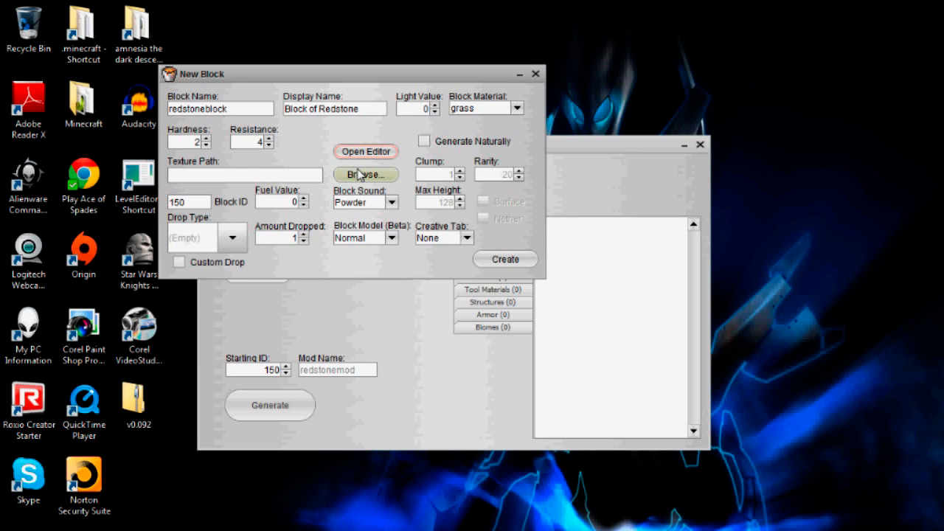
click(440, 72)
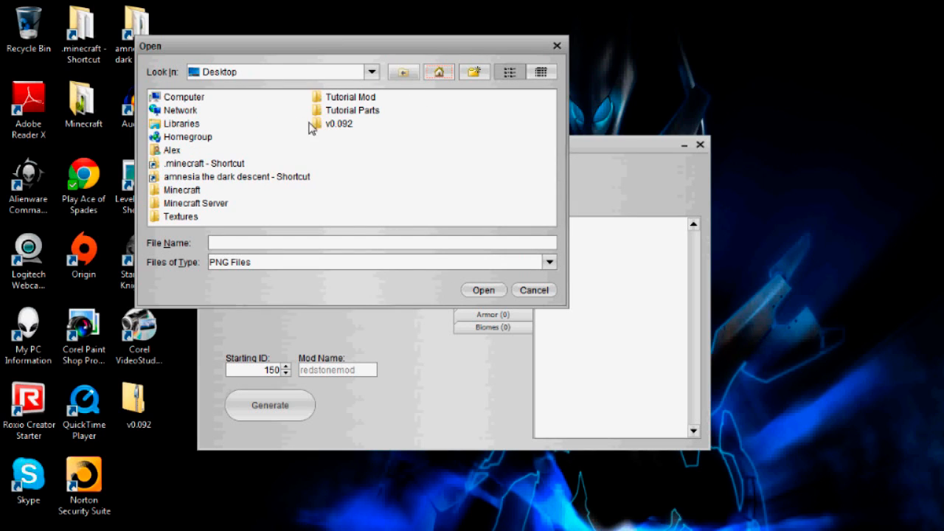
double_click(180, 218)
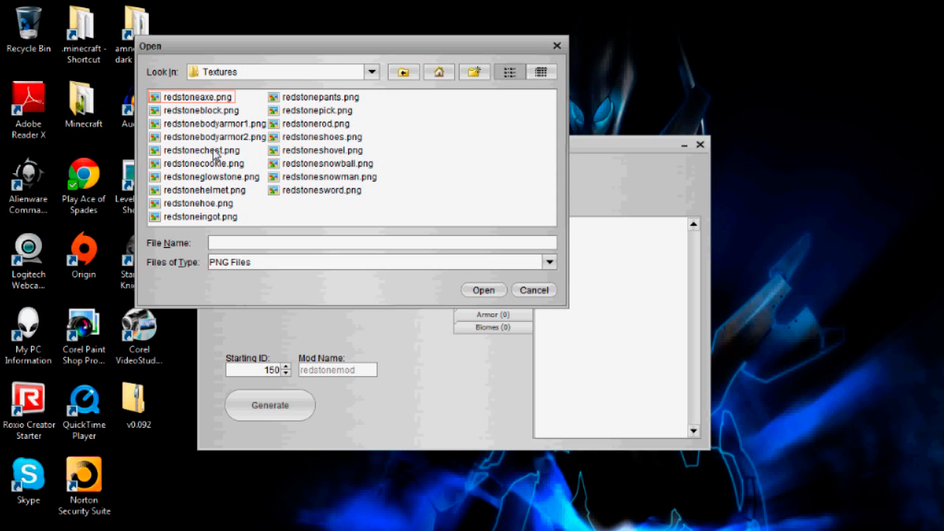
click(208, 111)
click(483, 290)
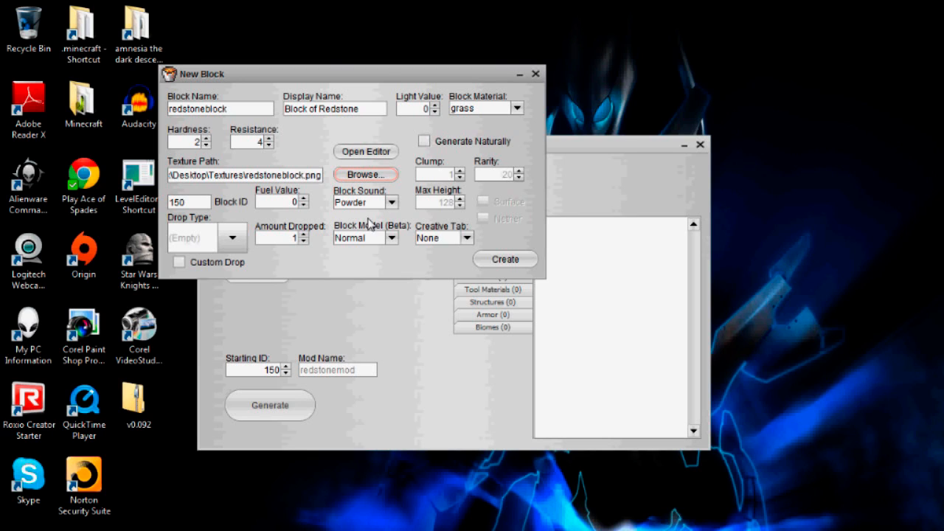
Step: Enable Generate Naturally and change Rarity from 20 to 60
click(423, 142)
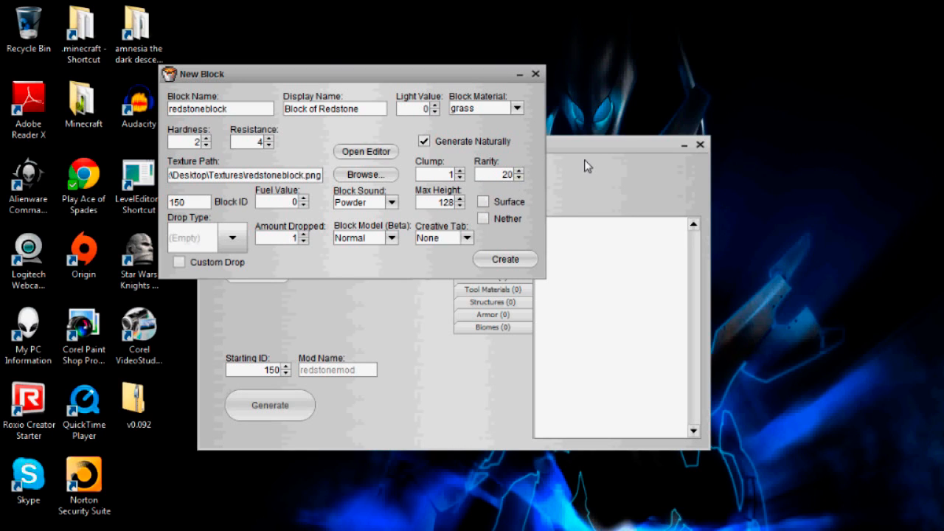
key(BackSpace)
key(BackSpace)
text(60)
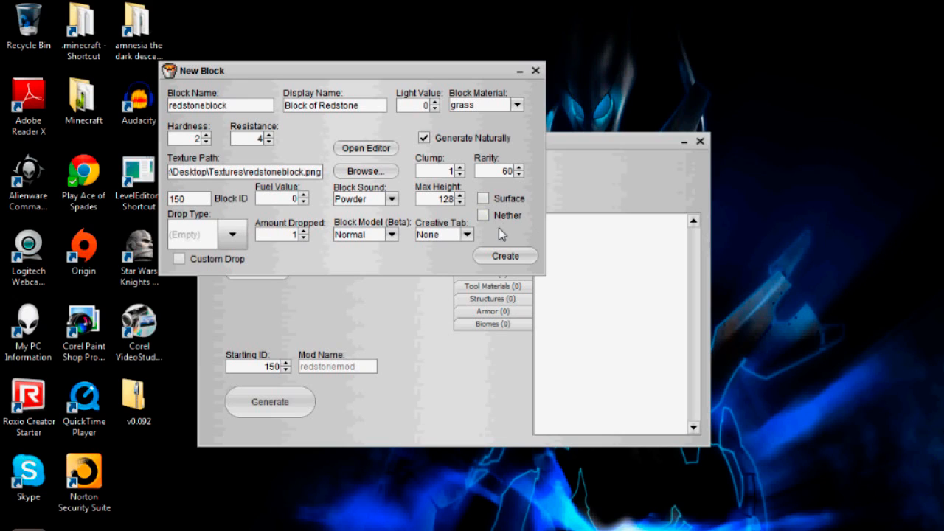
click(483, 199)
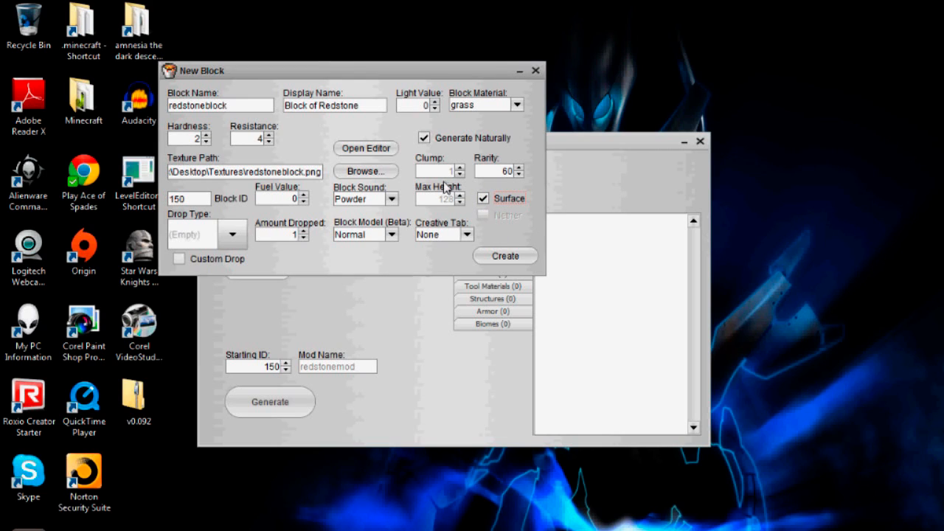
click(390, 200)
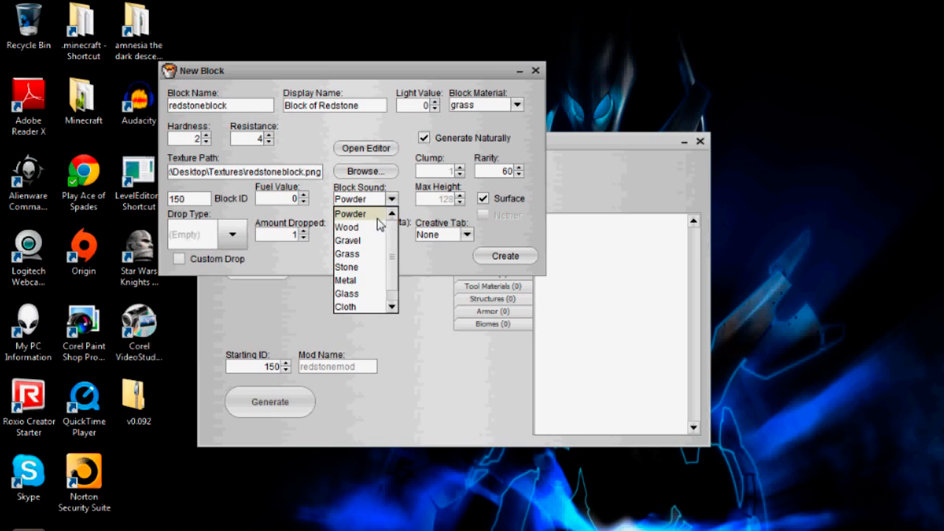
scroll(370, 230, down, 1)
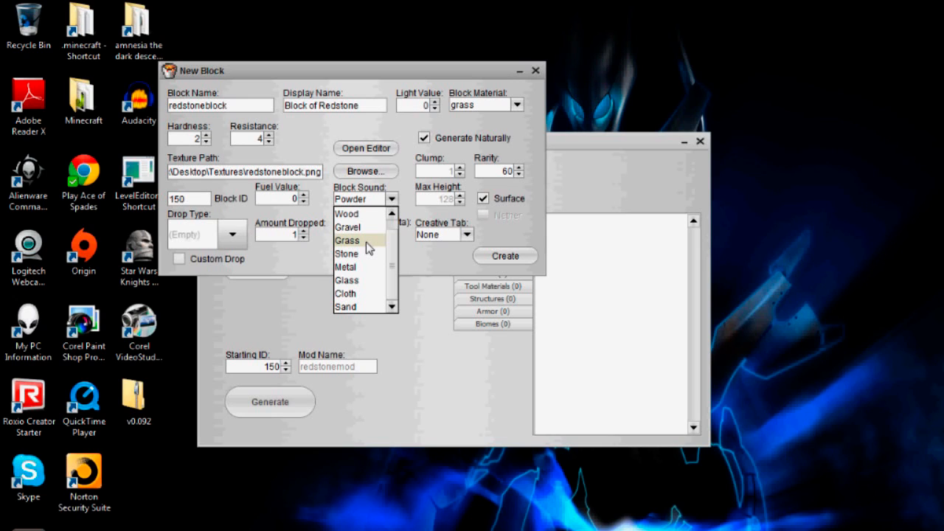
scroll(366, 242, up, 1)
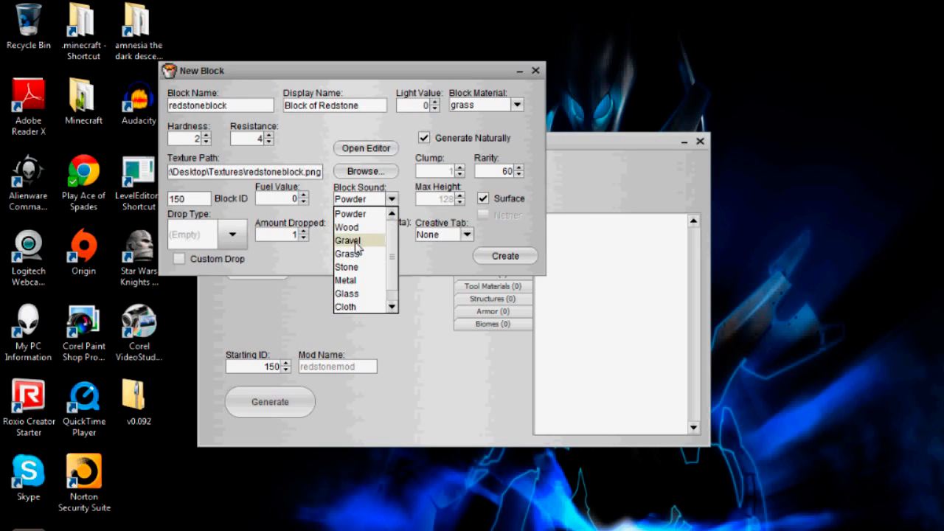
click(365, 218)
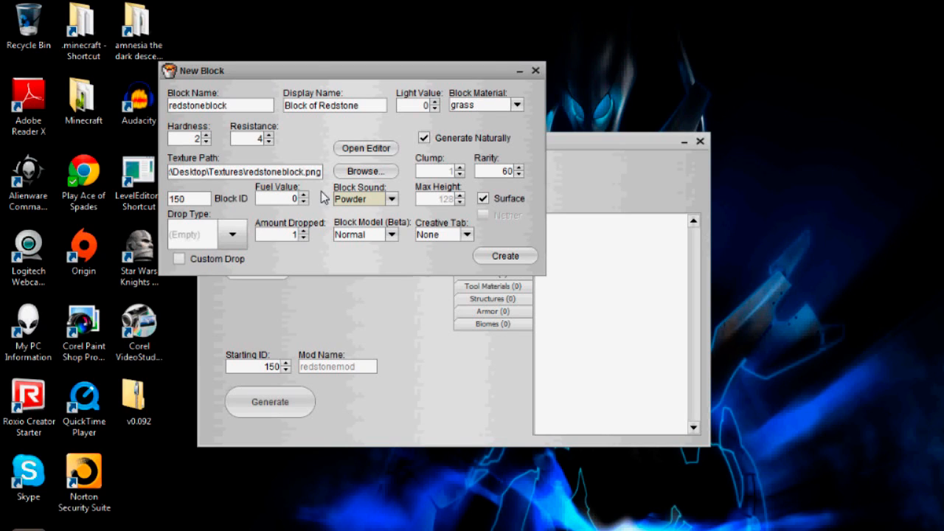
click(295, 234)
key(BackSpace)
Step: Turn Custom Drop on, browse the drop types without choosing, then turn it off
click(180, 262)
click(203, 243)
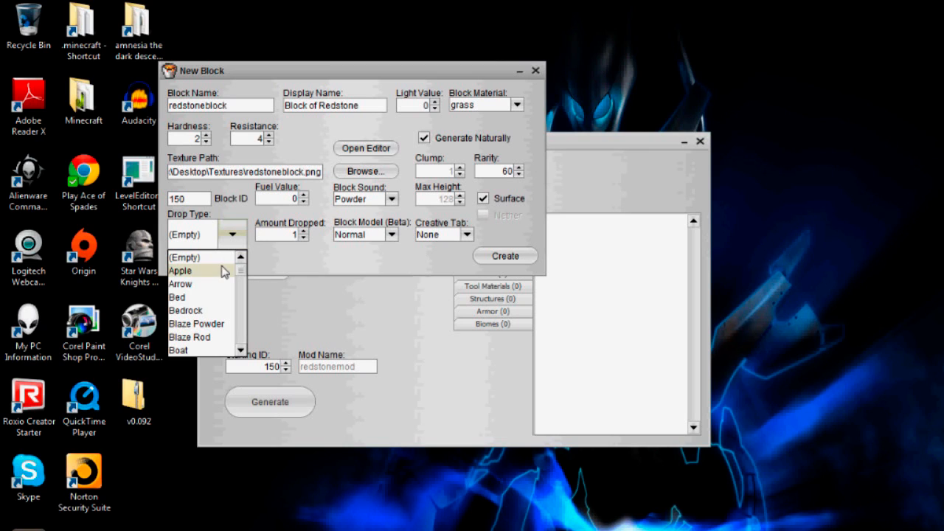
scroll(222, 288, down, 1)
scroll(221, 288, down, 9)
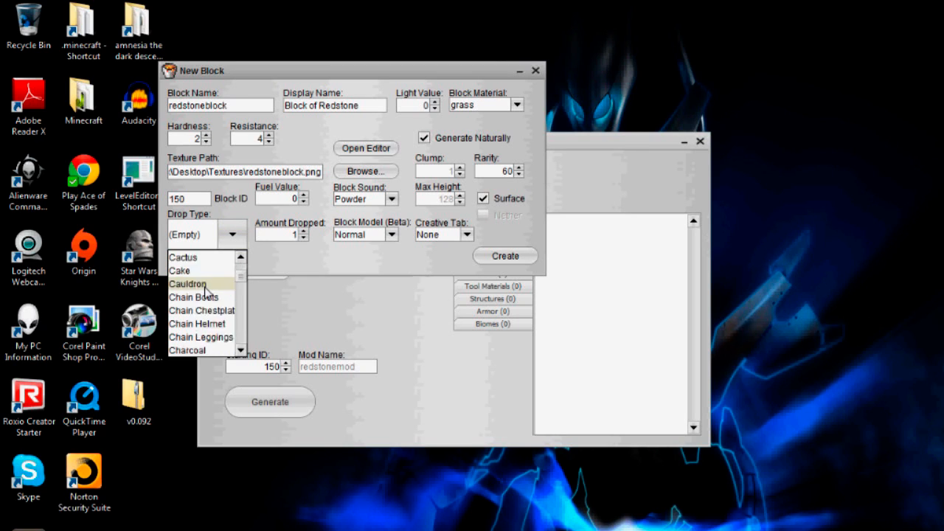
scroll(205, 293, down, 9)
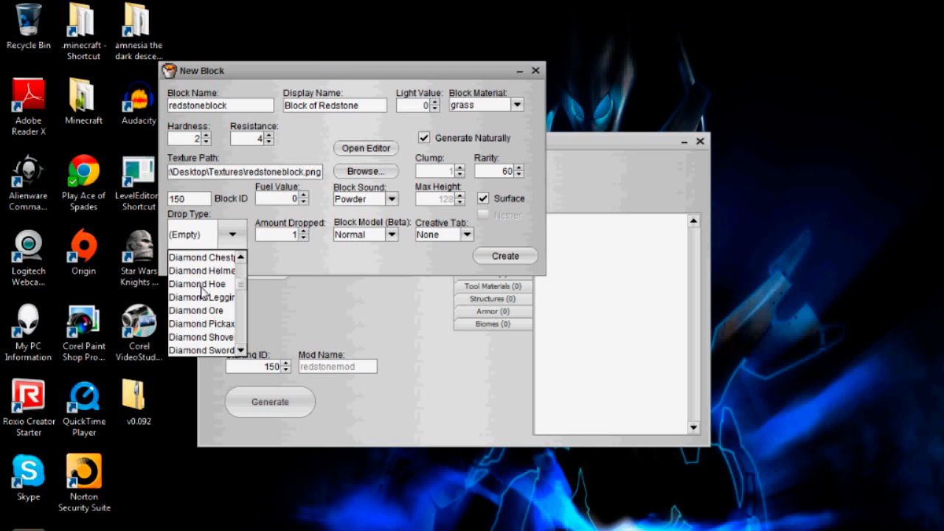
scroll(201, 291, down, 2)
scroll(202, 292, up, 3)
scroll(201, 291, down, 3)
scroll(200, 288, down, 12)
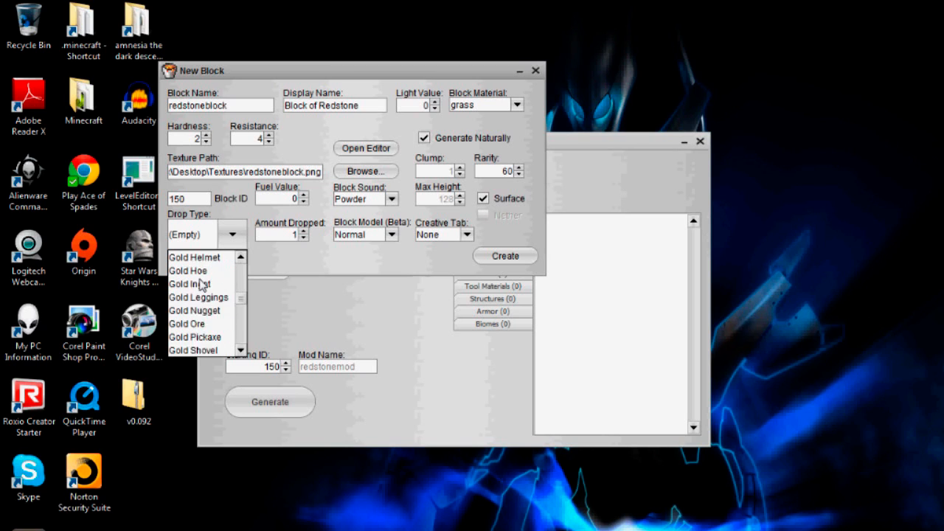
scroll(202, 286, down, 6)
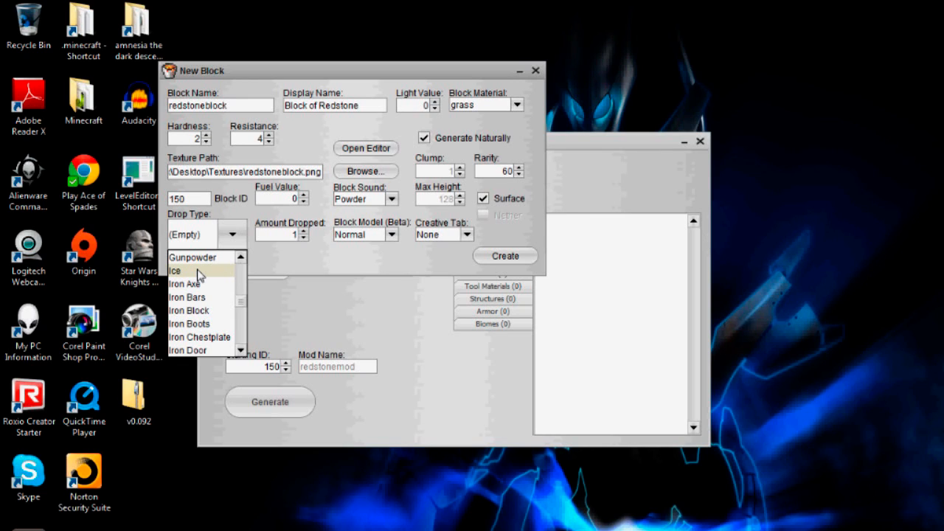
click(290, 266)
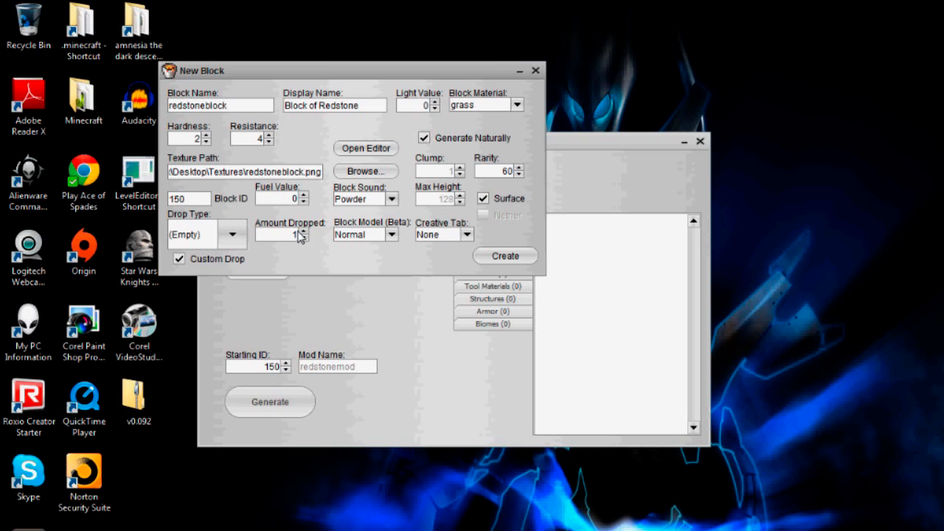
click(180, 260)
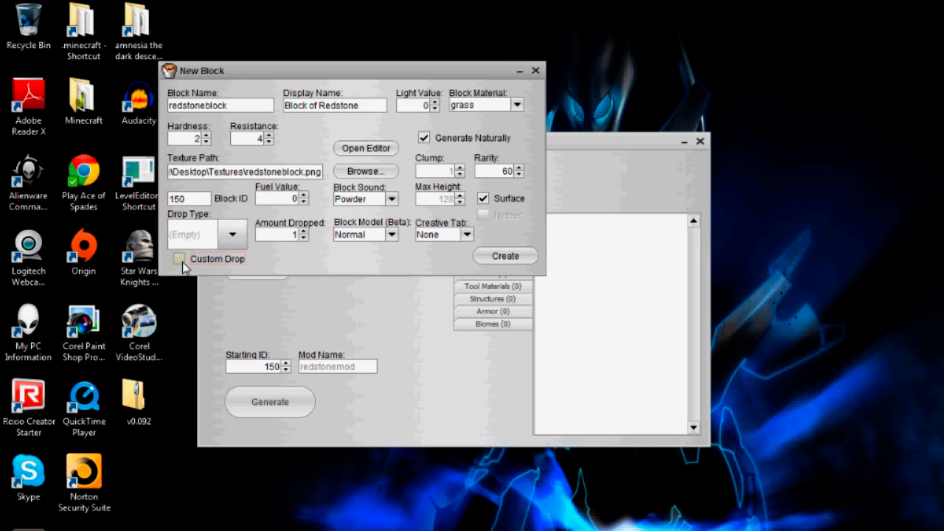
Step: Keep the Normal block model, set Creative Tab to Redstone, and create the block
click(392, 234)
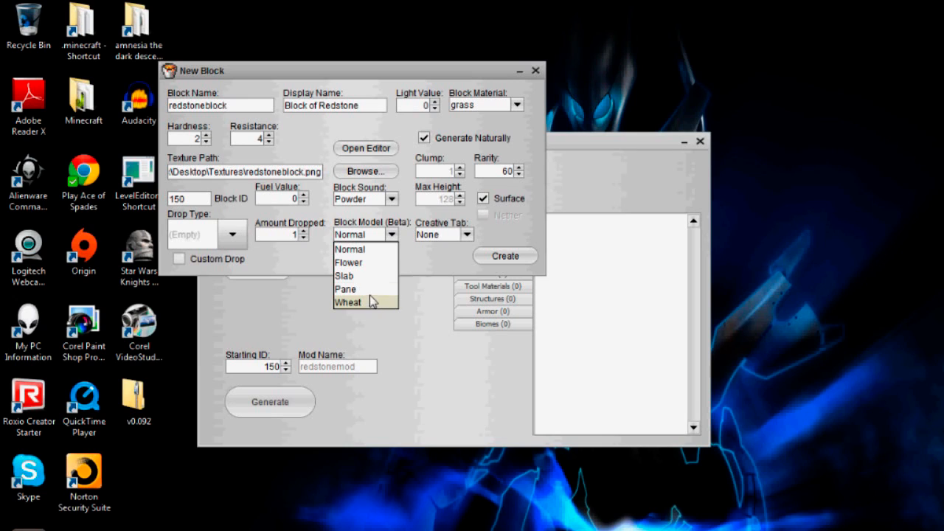
click(370, 250)
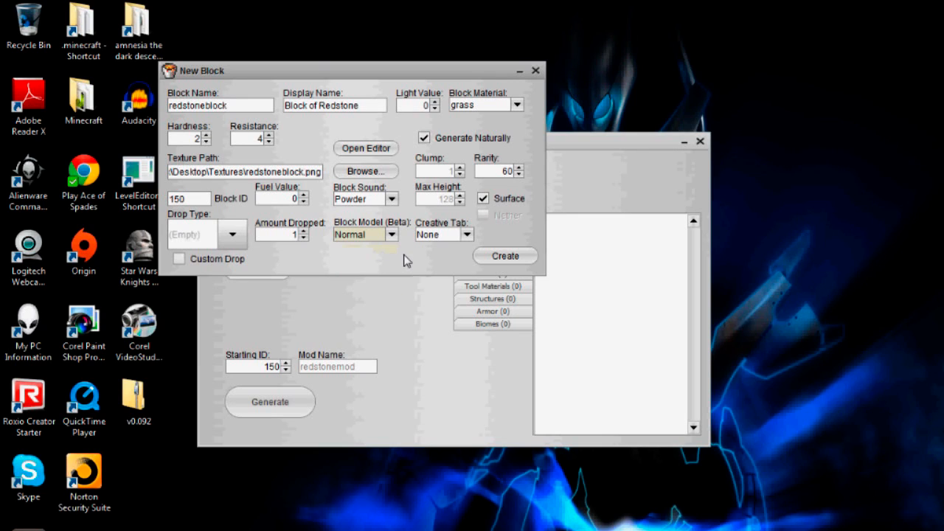
click(465, 236)
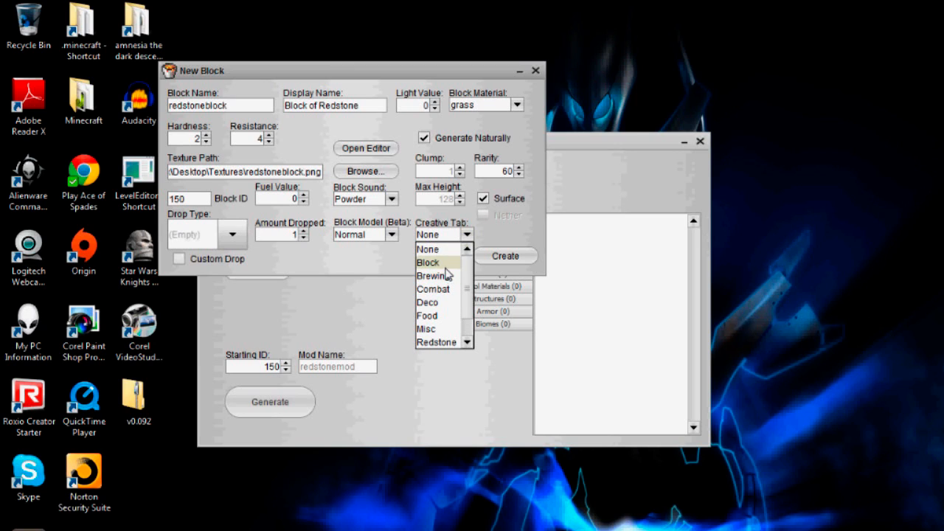
scroll(446, 272, down, 1)
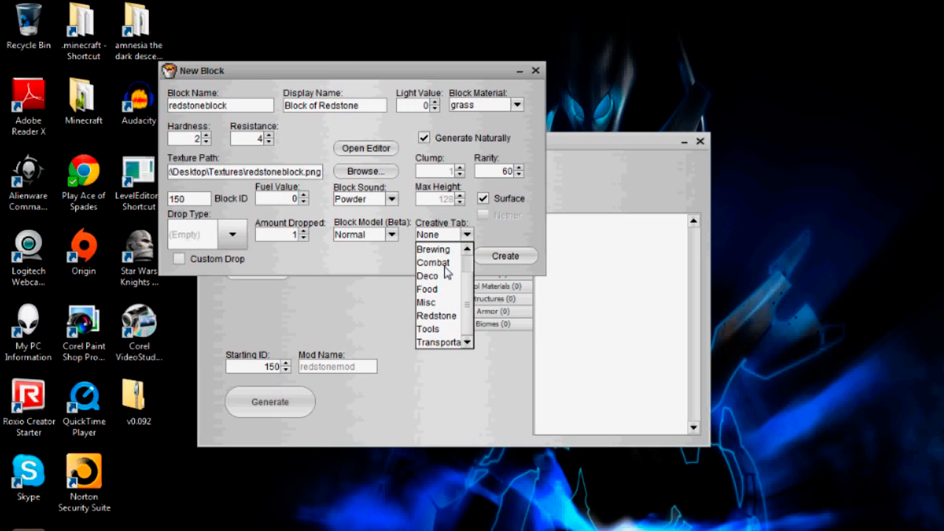
click(435, 316)
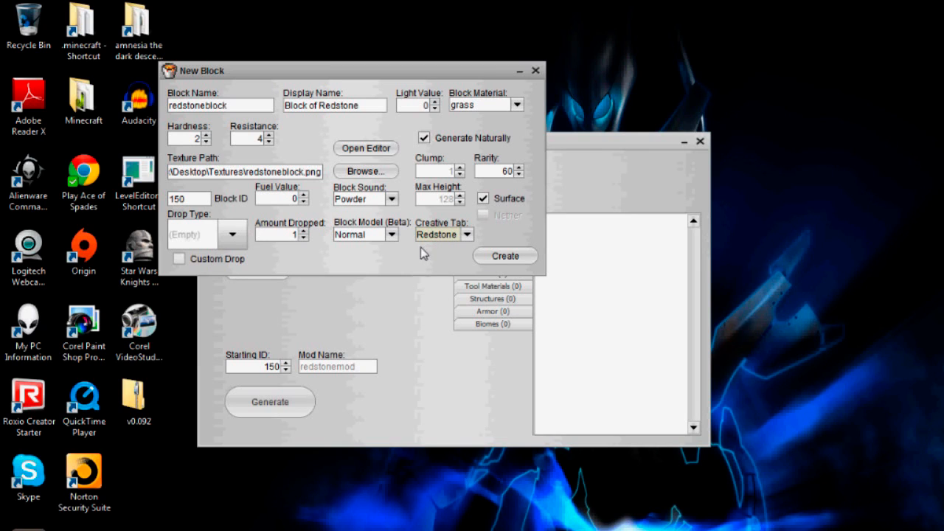
click(493, 257)
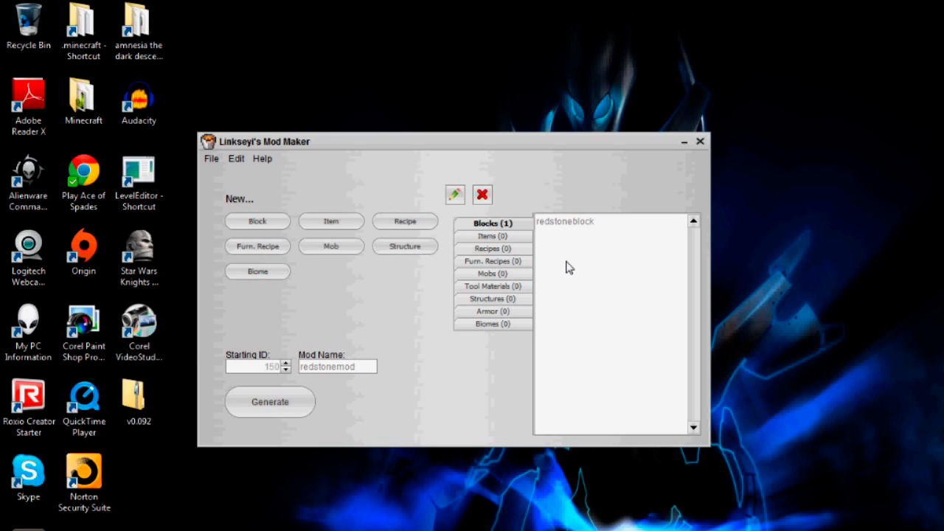
Step: Review redstoneblock in the Edit Block dialog, close it, then open the File menu
click(569, 228)
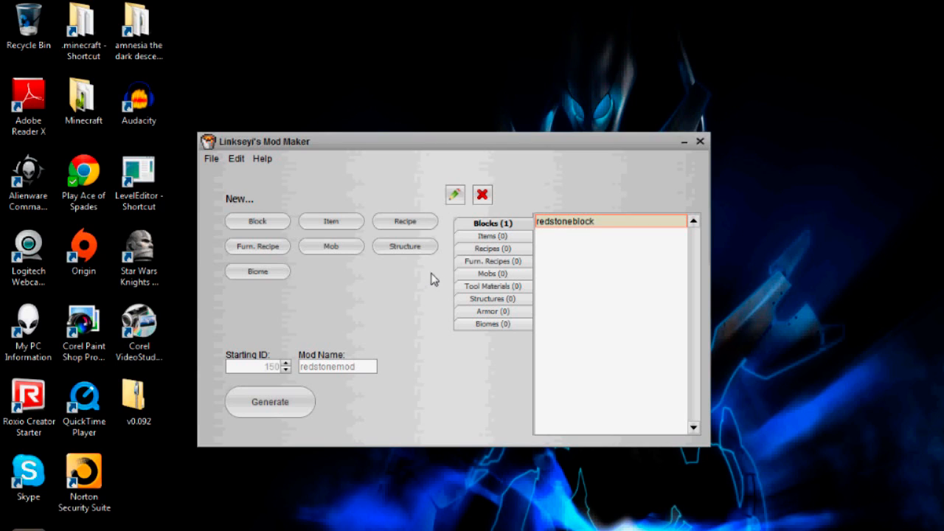
click(453, 196)
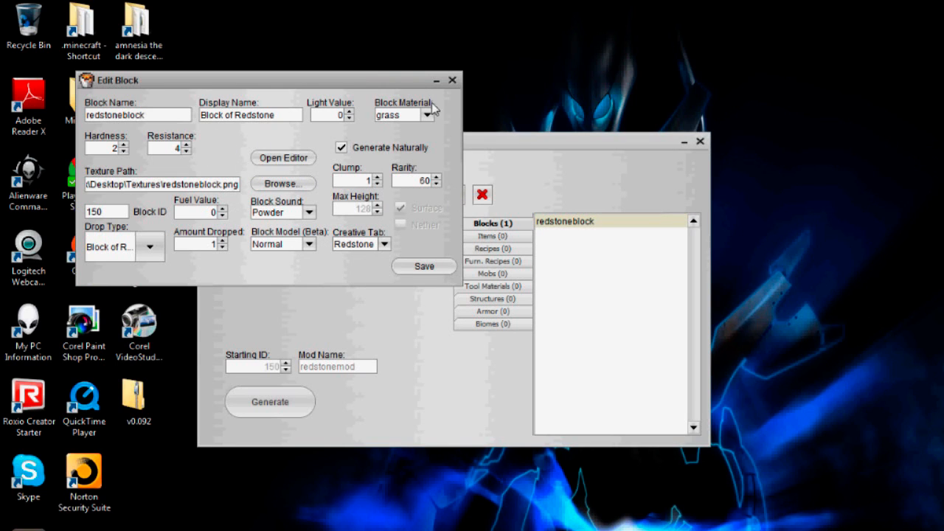
click(452, 81)
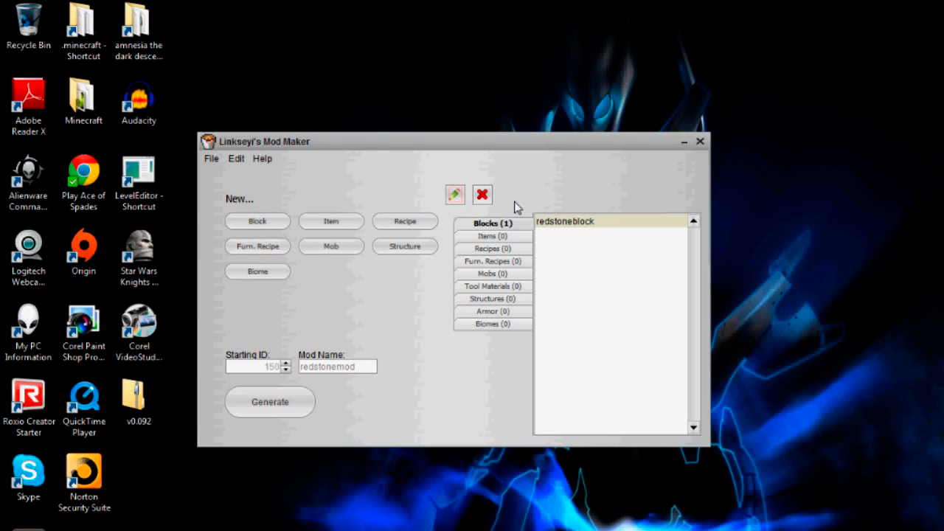
click(211, 160)
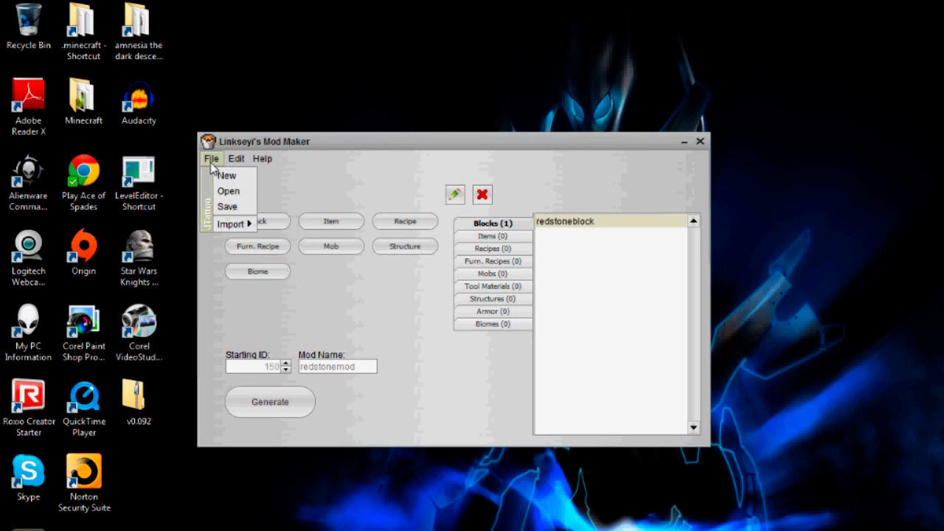
Step: Save the mod to the Desktop with the file name redstonemod
click(227, 206)
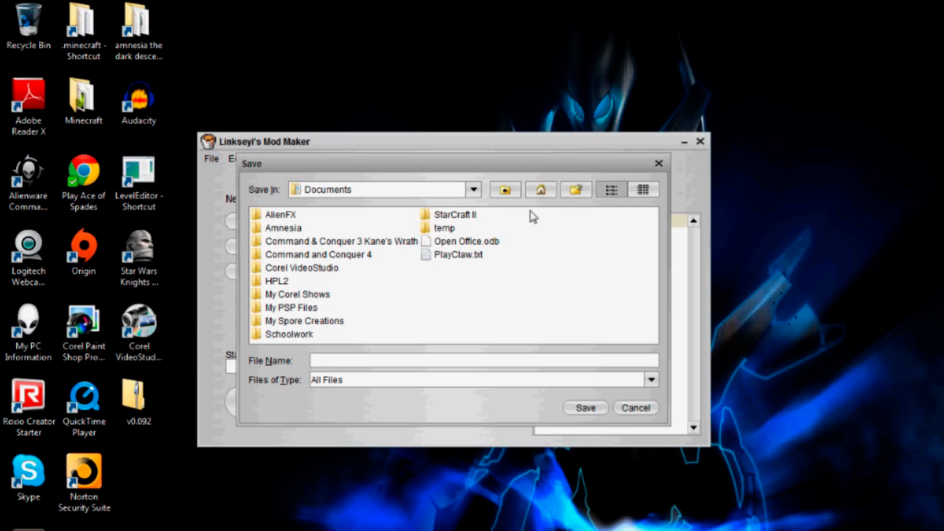
click(540, 190)
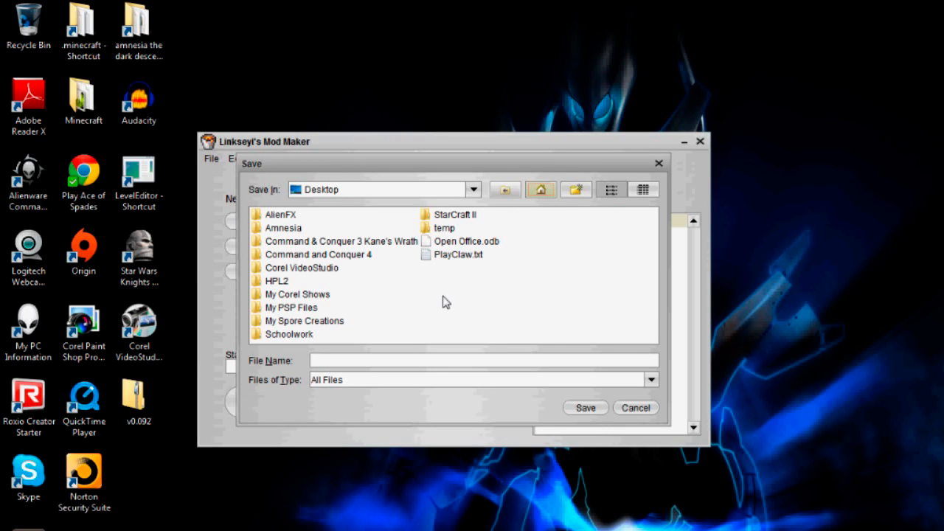
click(379, 361)
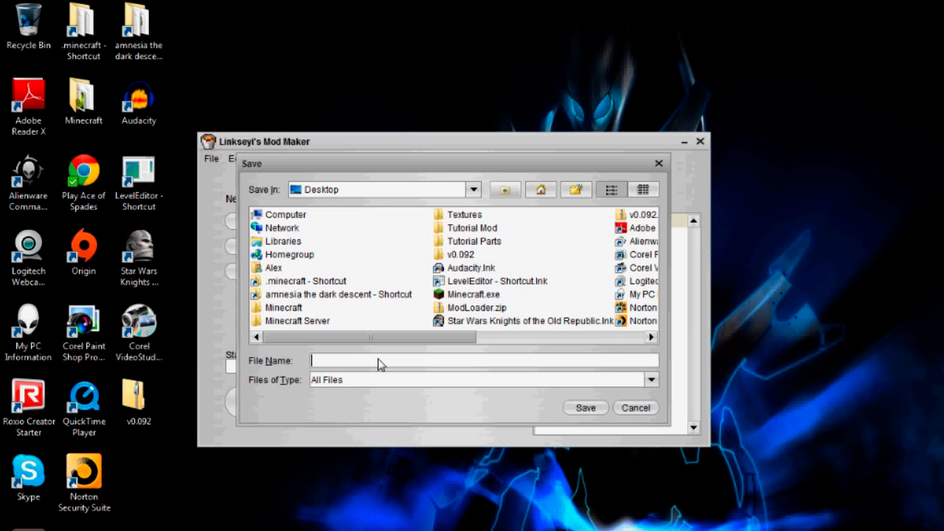
text(redstonemod)
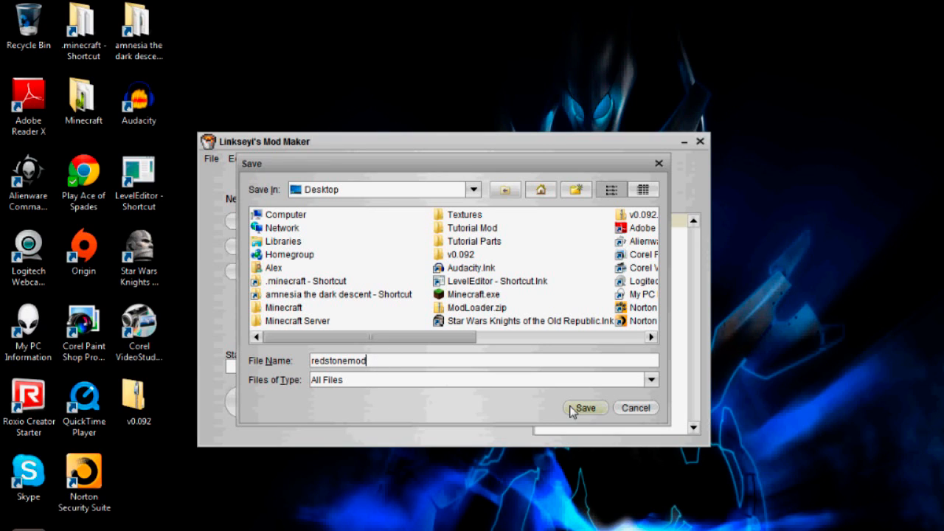
click(568, 409)
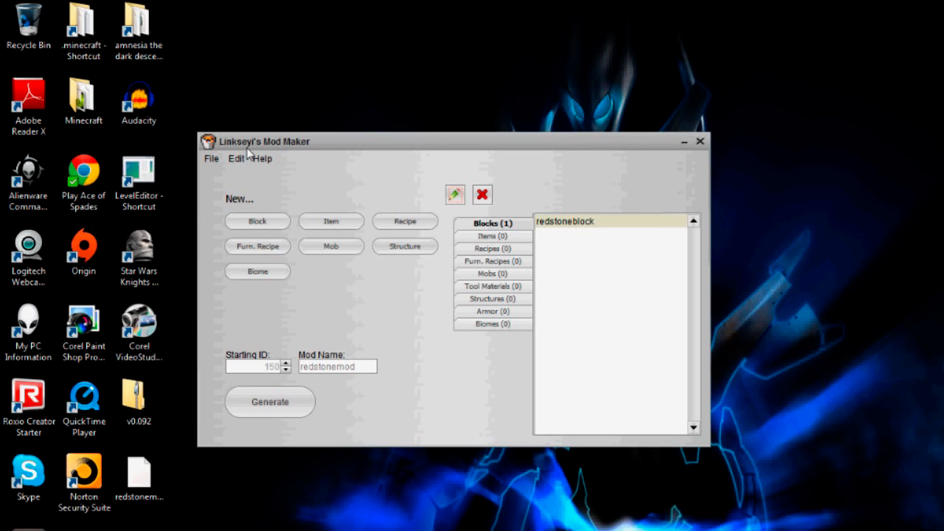
Step: Place the saved redstonemod file beside the desktop folders and recentre the Mod Maker window
drag(428, 147, 584, 398)
drag(139, 476, 419, 186)
click(455, 427)
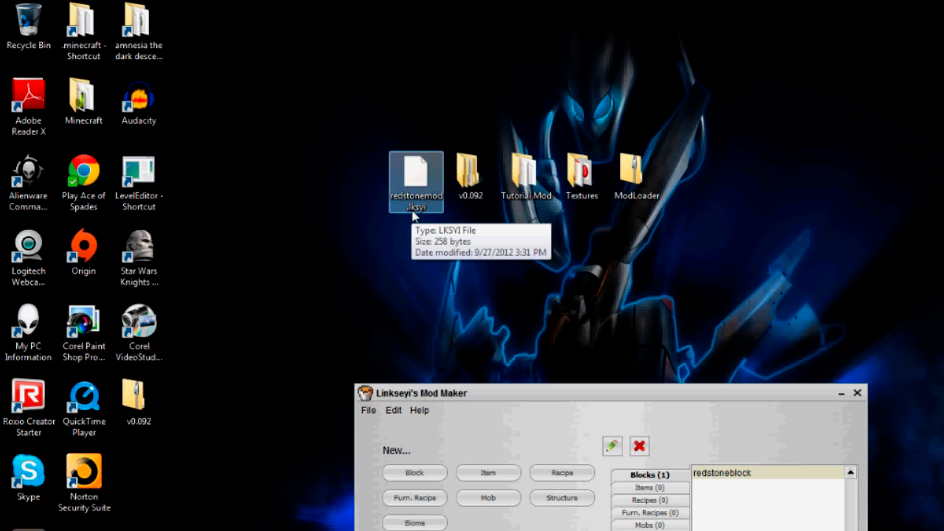
drag(466, 389, 318, 88)
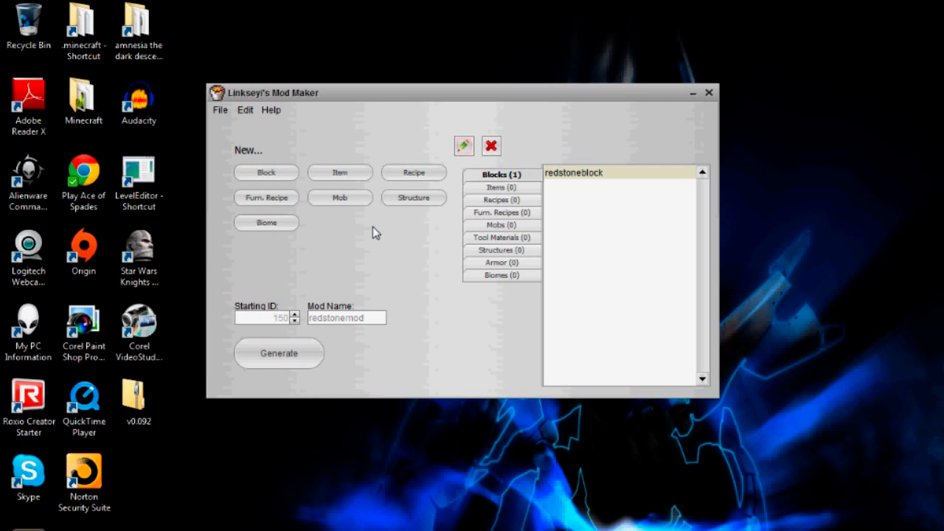
Step: Add a new block 'redstoneglowstone', displayed as 'Redstone Glowstone', with light value 1 and hardness 1
click(272, 178)
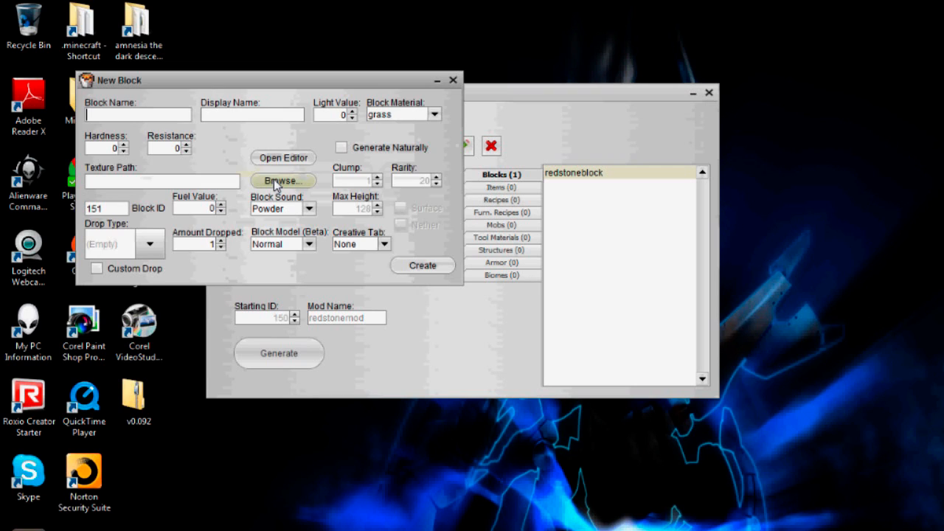
drag(262, 87, 332, 90)
text(redstoneglowstone)
click(322, 118)
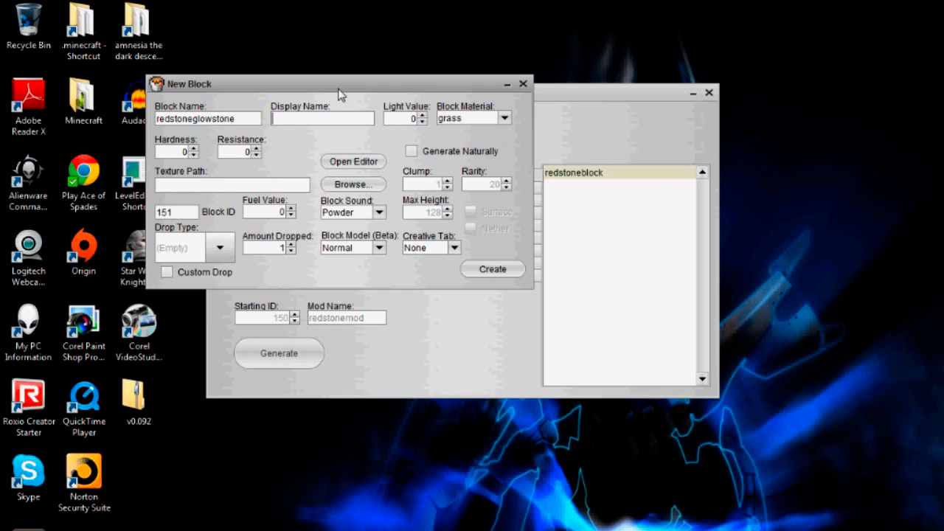
text(Redstone Glowstone)
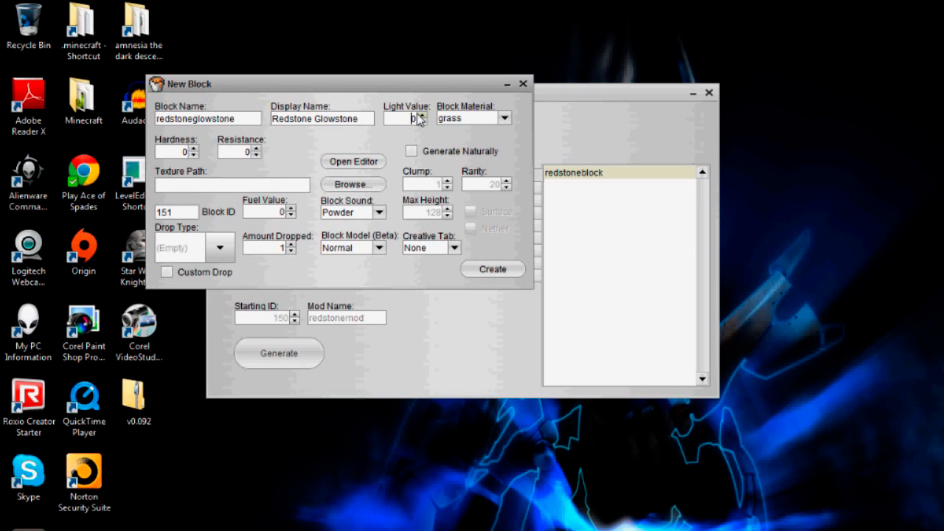
drag(421, 116, 421, 117)
click(247, 152)
Step: Set the block texture to redstoneglowstone.png from the Desktop Textures folder
click(333, 185)
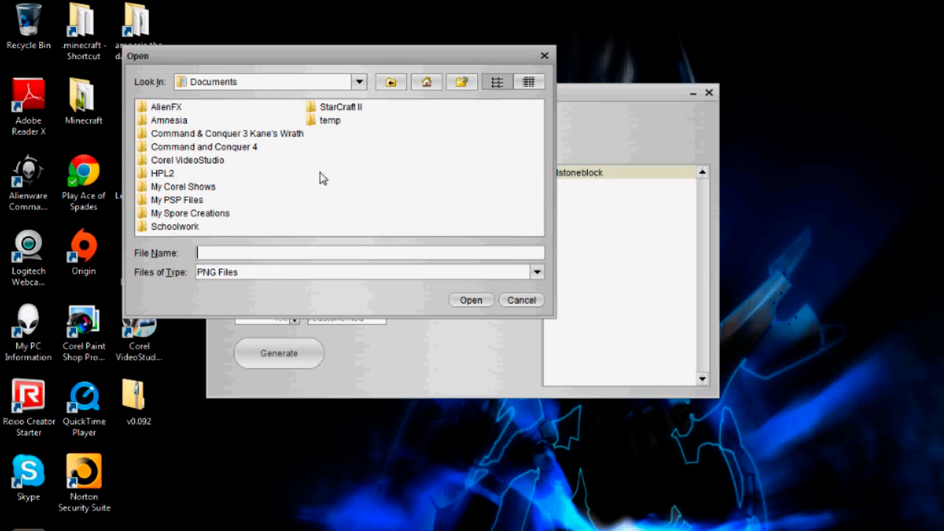
click(413, 83)
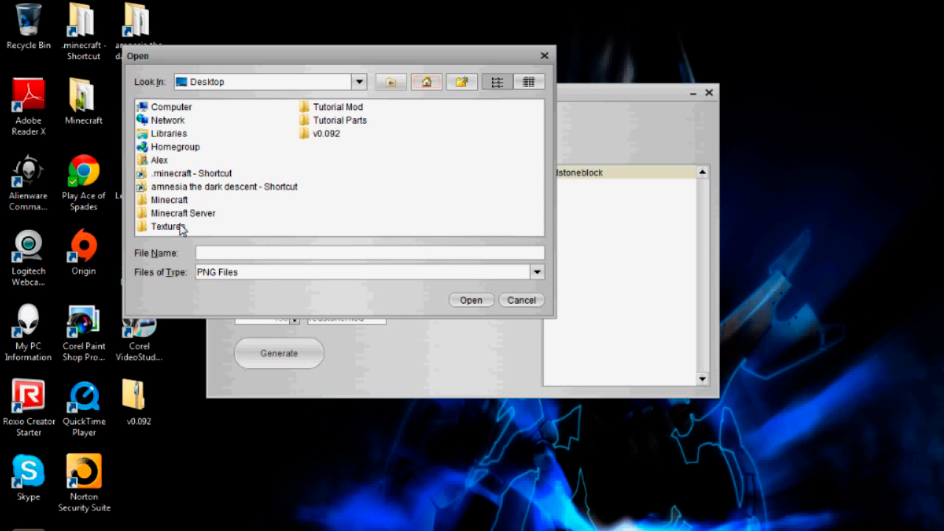
double_click(181, 228)
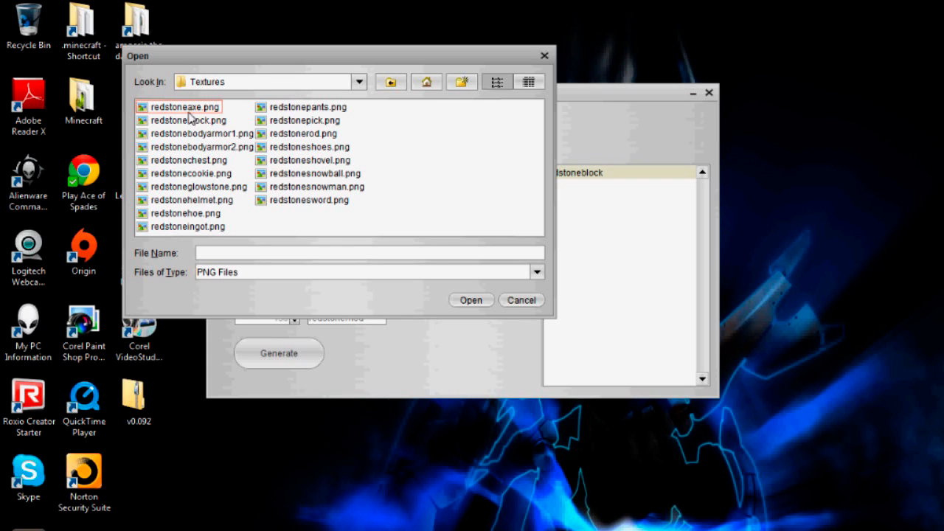
click(191, 187)
click(469, 300)
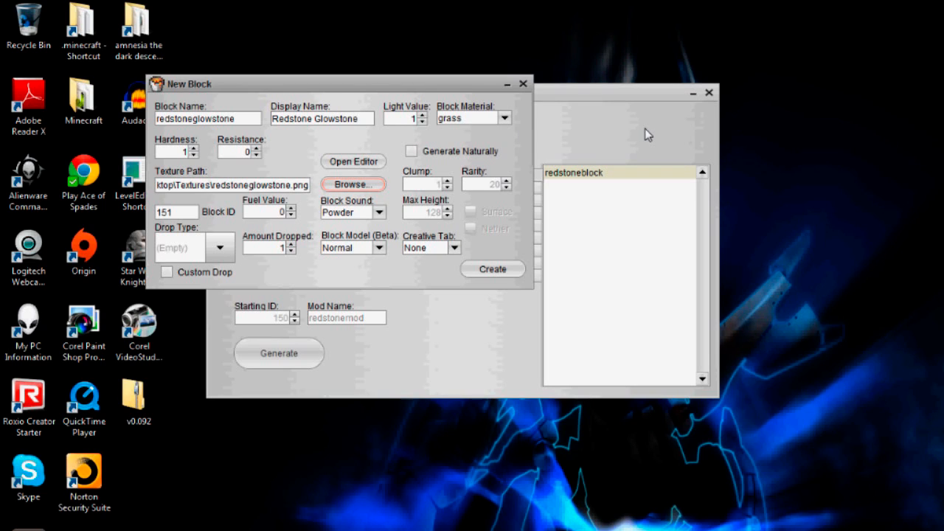
Step: Enable natural generation with clump size 7 and rarity 60
click(411, 152)
click(447, 181)
click(447, 181)
click(447, 182)
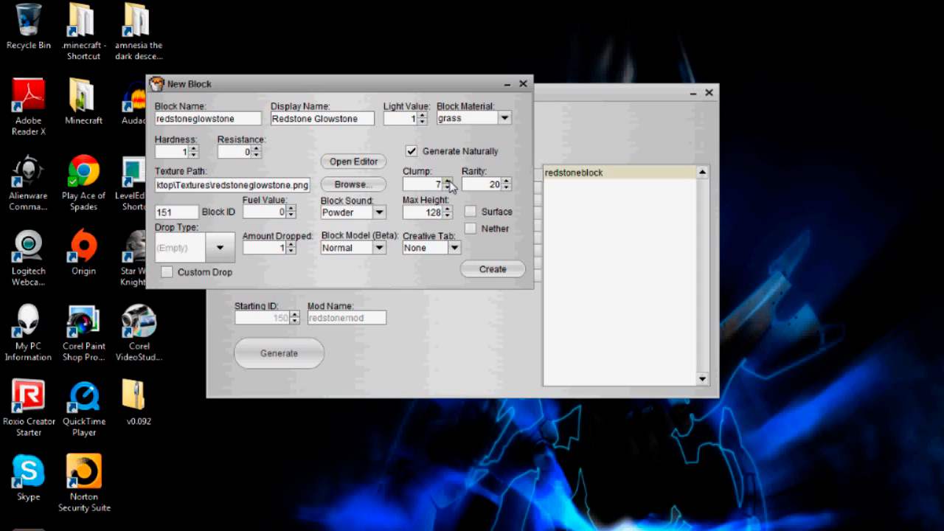
click(498, 185)
key(Right)
key(Delete)
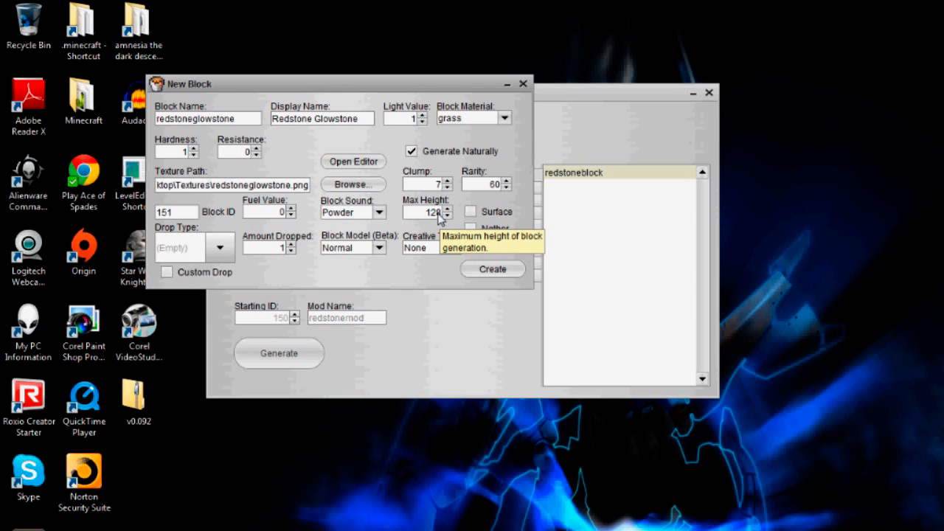
Step: Make the block generate in the Nether and place it in the Redstone creative tab
click(441, 214)
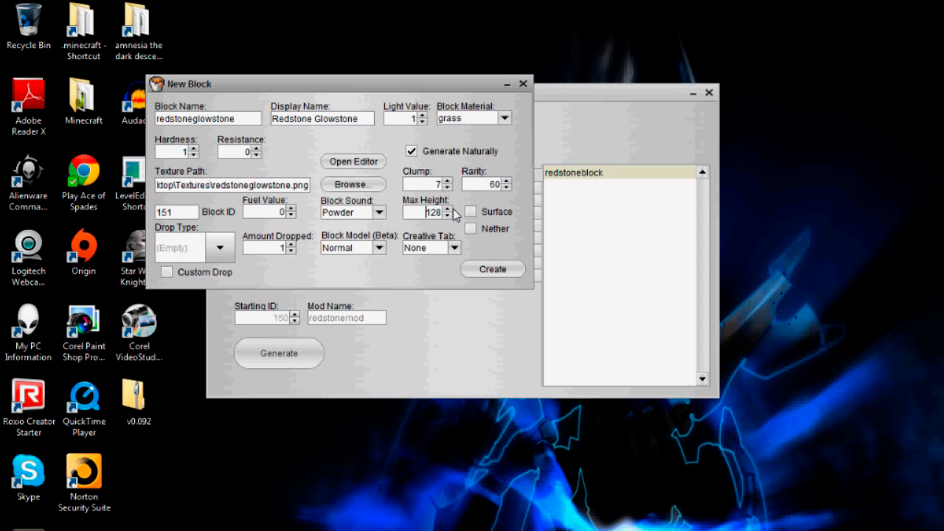
click(470, 231)
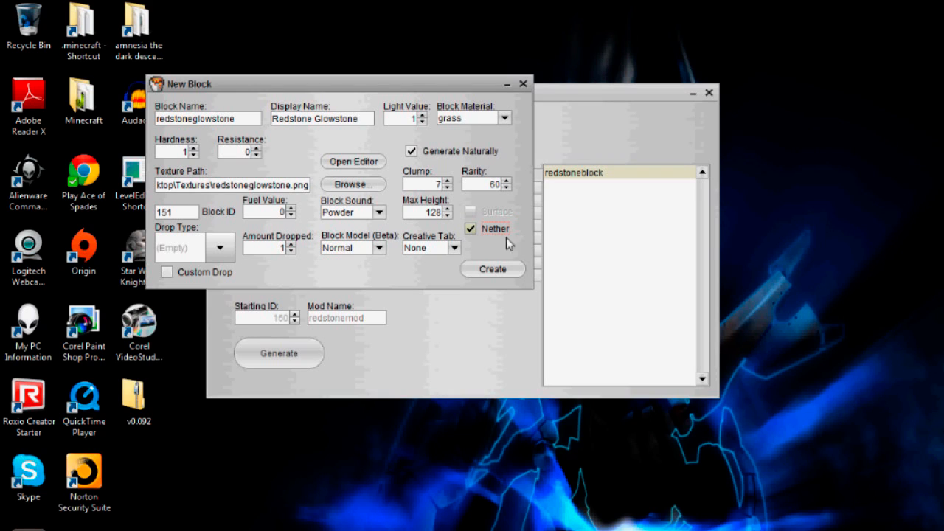
click(454, 248)
click(432, 356)
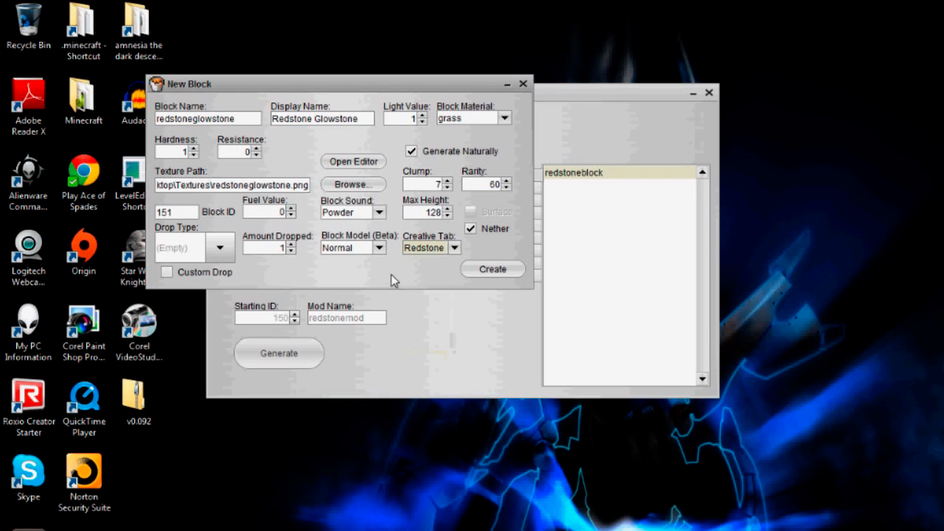
Step: Give Redstone Glowstone a custom drop of 4 Redstone, then create the block
click(167, 274)
click(226, 255)
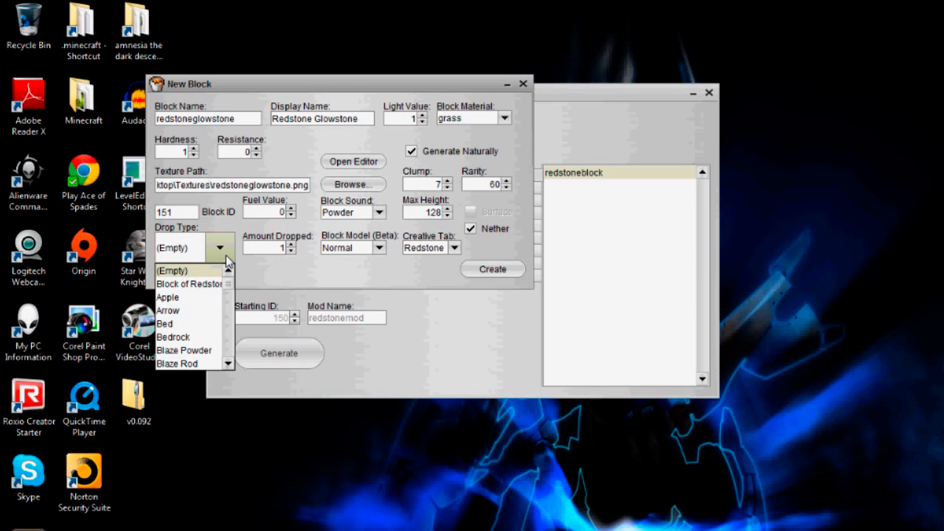
scroll(204, 295, down, 1)
scroll(204, 296, down, 20)
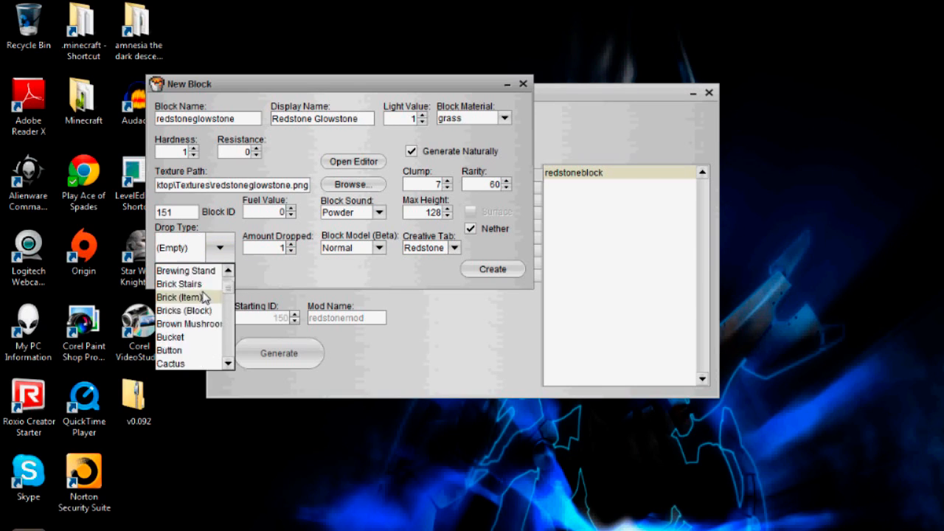
scroll(204, 289, down, 20)
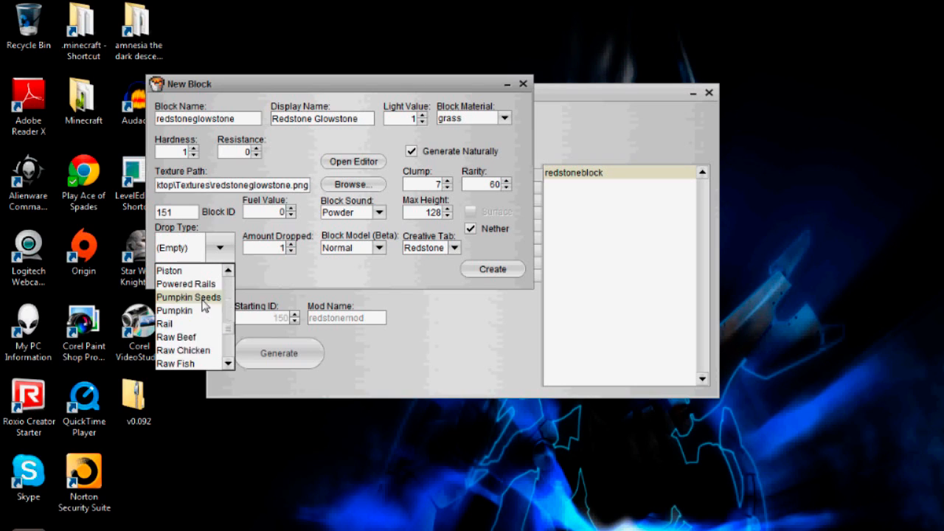
click(215, 298)
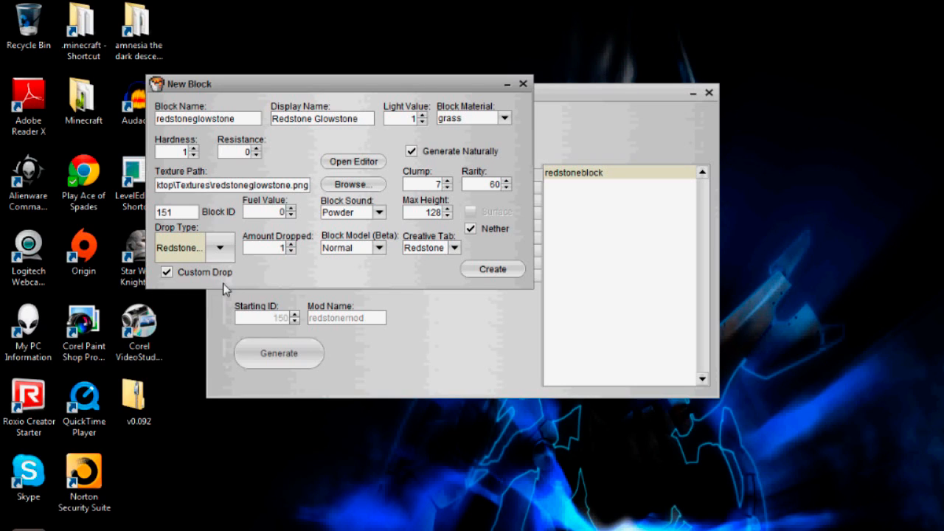
click(291, 244)
click(291, 245)
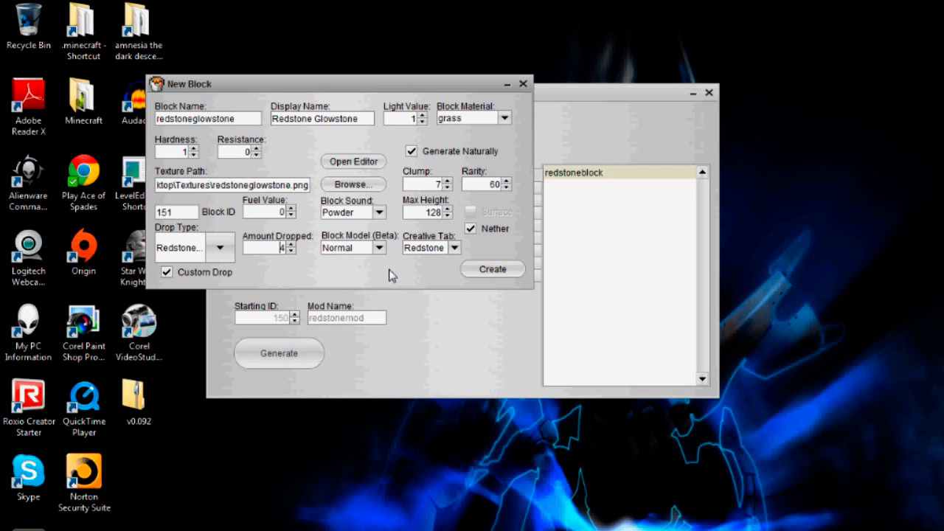
click(498, 272)
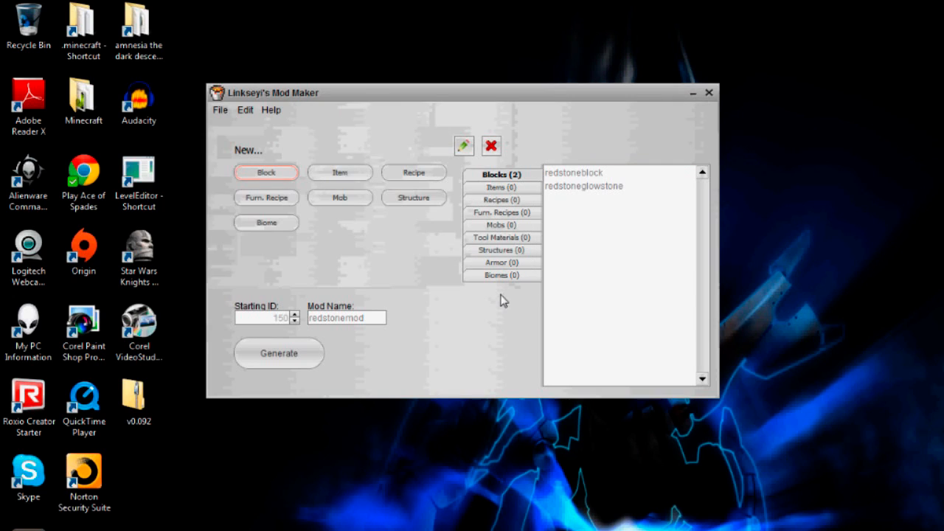
Step: Save the mod over the existing redstonemod file, then move the window down-right
click(219, 110)
click(236, 157)
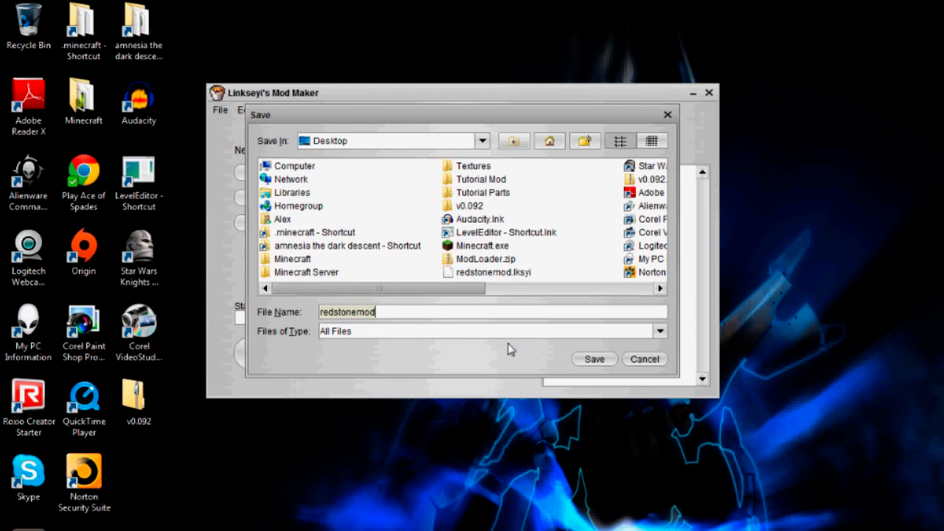
click(583, 361)
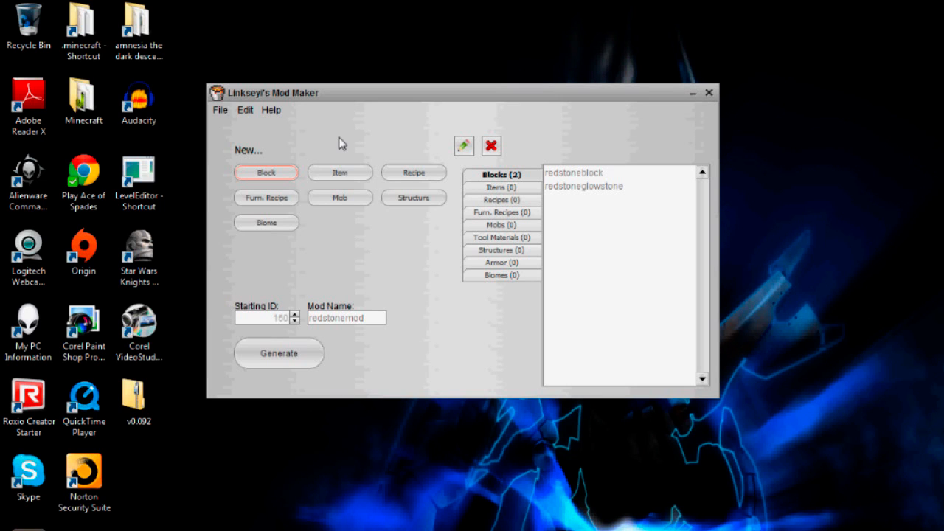
drag(371, 96, 399, 132)
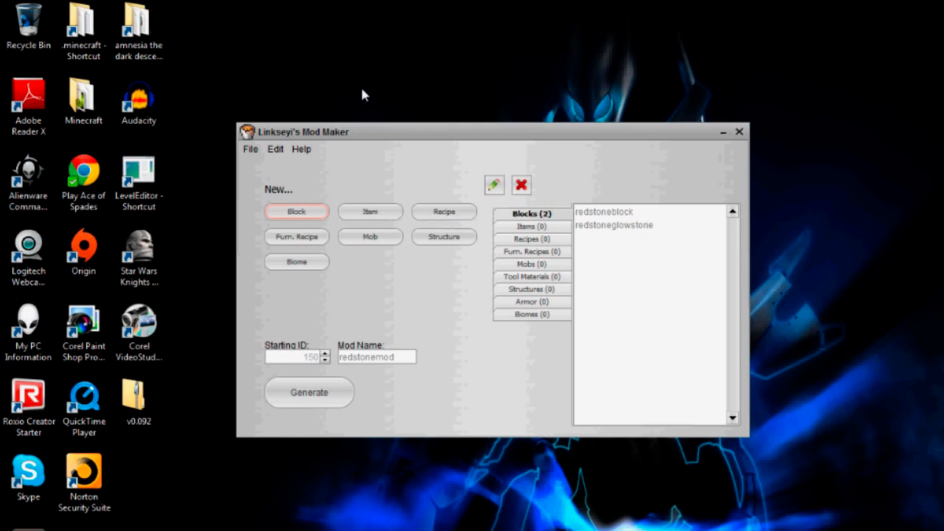